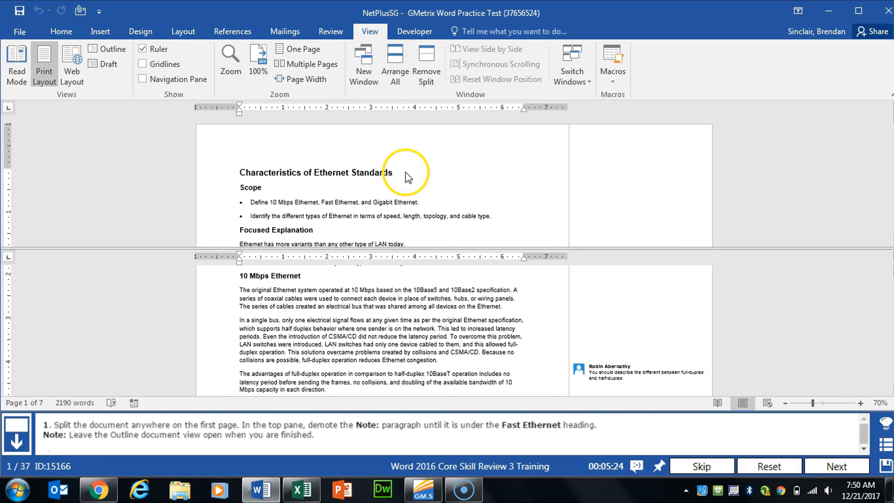
Step: Place the cursor in the top pane of the split document and switch that pane to Outline view
{"action": "left_click", "coordinate": [313, 173]}
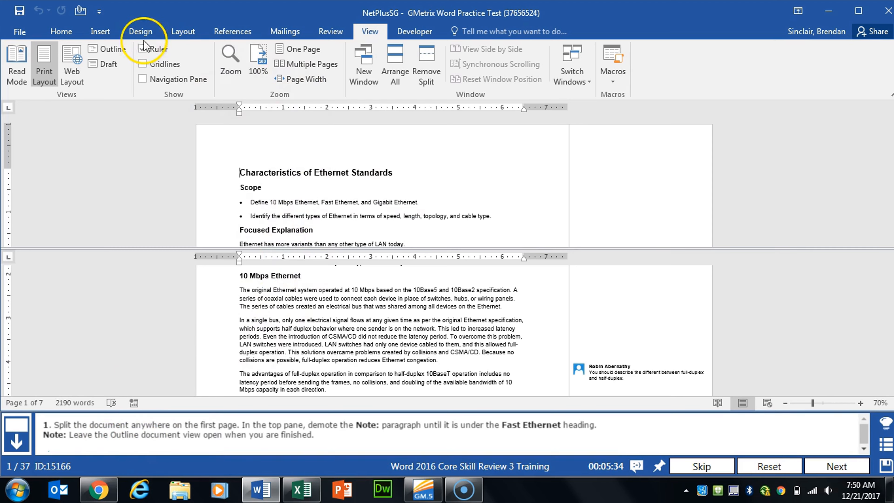
{"action": "left_click", "coordinate": [119, 49]}
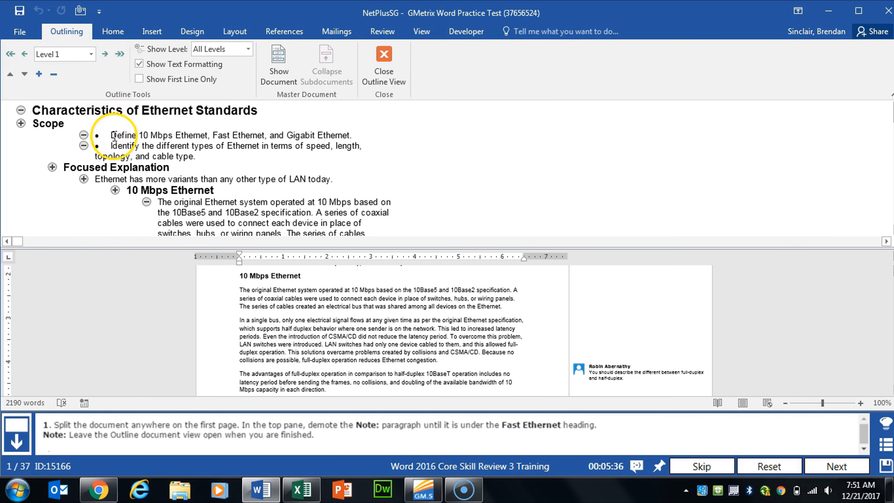
Step: Demote the Note: paragraph three levels until it sits under the Fast Ethernet heading
{"action": "scroll", "coordinate": [110, 143], "scroll_direction": "down", "scroll_amount": 3}
{"action": "scroll", "coordinate": [110, 143], "scroll_direction": "down", "scroll_amount": 8}
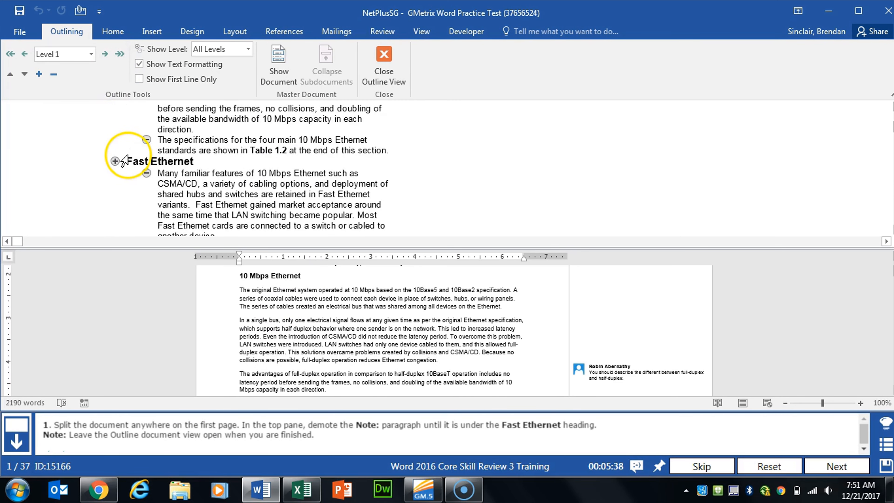
{"action": "scroll", "coordinate": [182, 130], "scroll_direction": "down", "scroll_amount": 3}
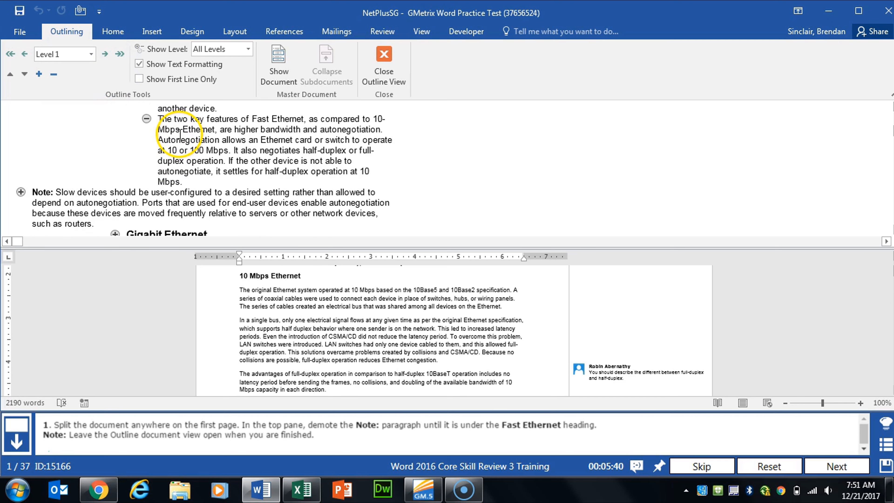
{"action": "scroll", "coordinate": [32, 193], "scroll_direction": "up", "scroll_amount": 3}
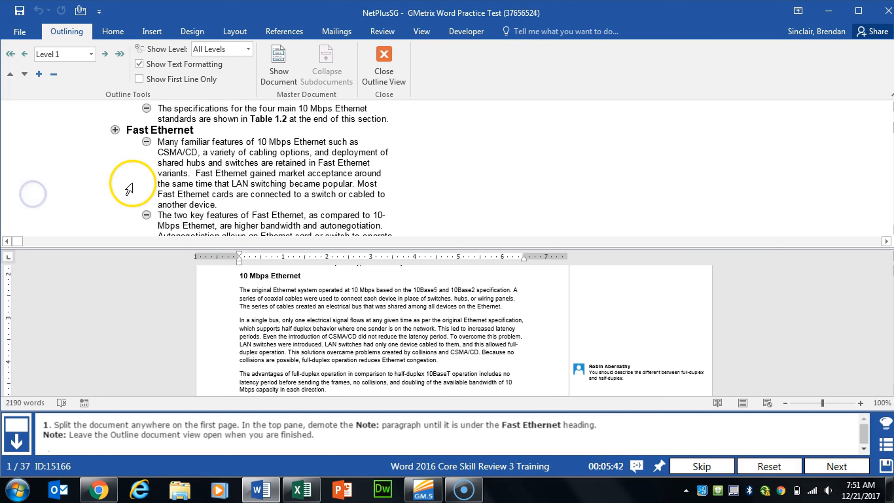
{"action": "scroll", "coordinate": [102, 187], "scroll_direction": "down", "scroll_amount": 3}
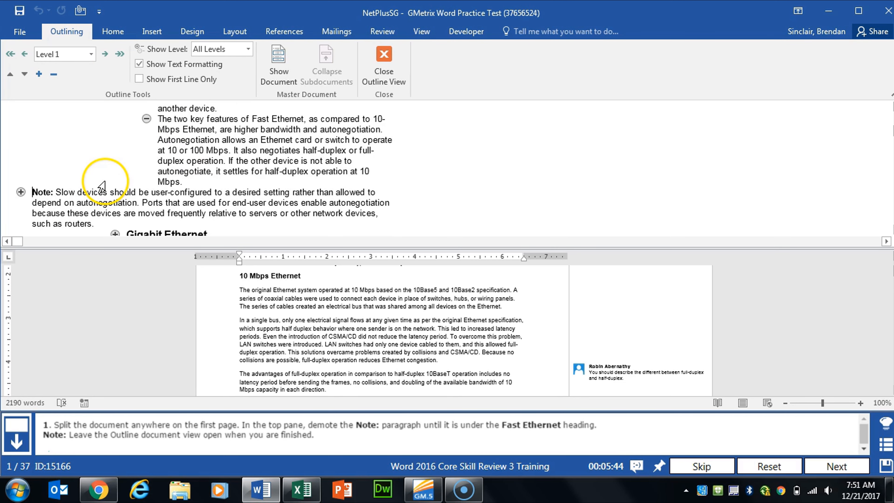
{"action": "left_click", "coordinate": [105, 54]}
{"action": "left_click", "coordinate": [105, 54]}
{"action": "left_click", "coordinate": [105, 54]}
{"action": "left_click", "coordinate": [105, 54]}
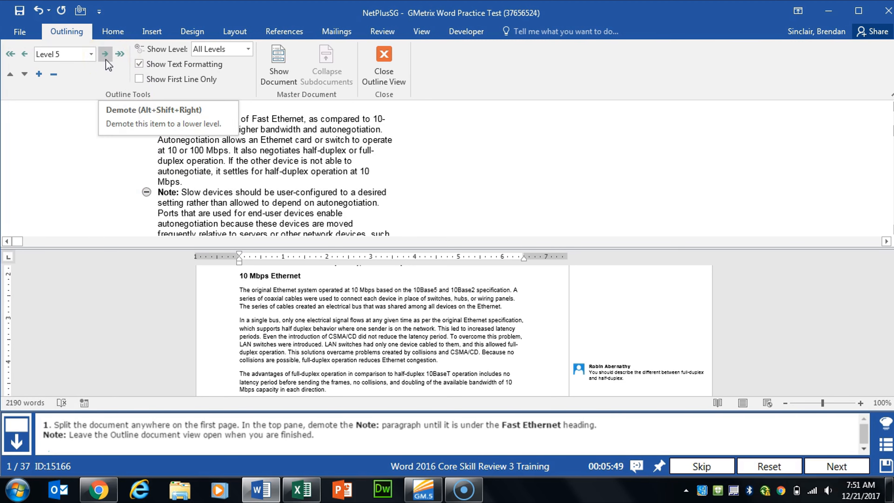
Step: Check the outline result and advance to the next task
{"action": "left_click", "coordinate": [181, 150]}
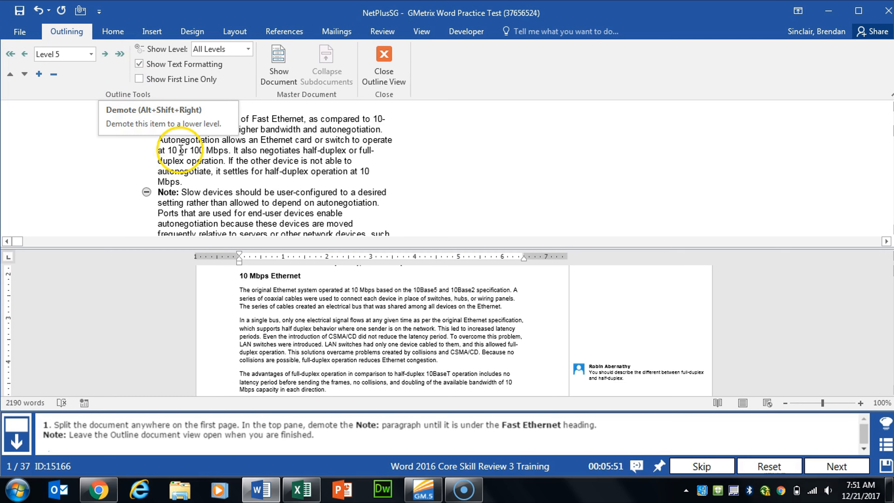
{"action": "scroll", "coordinate": [181, 150], "scroll_direction": "up", "scroll_amount": 4}
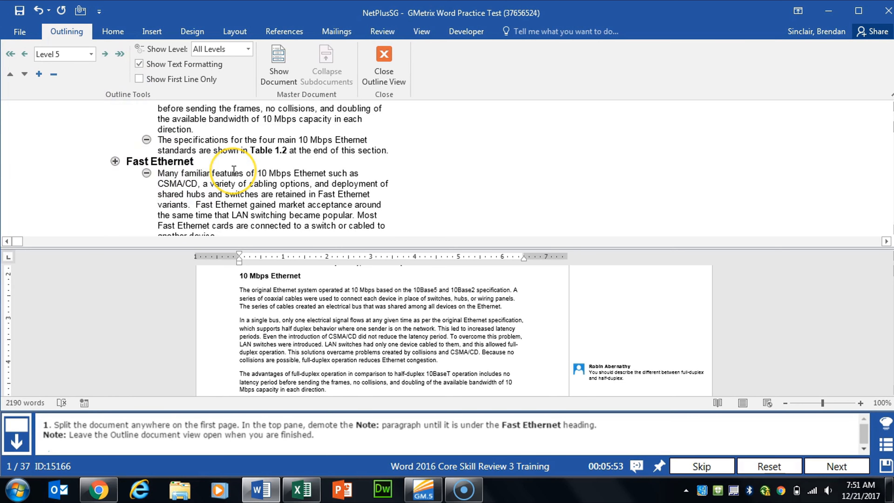
{"action": "left_click", "coordinate": [840, 459]}
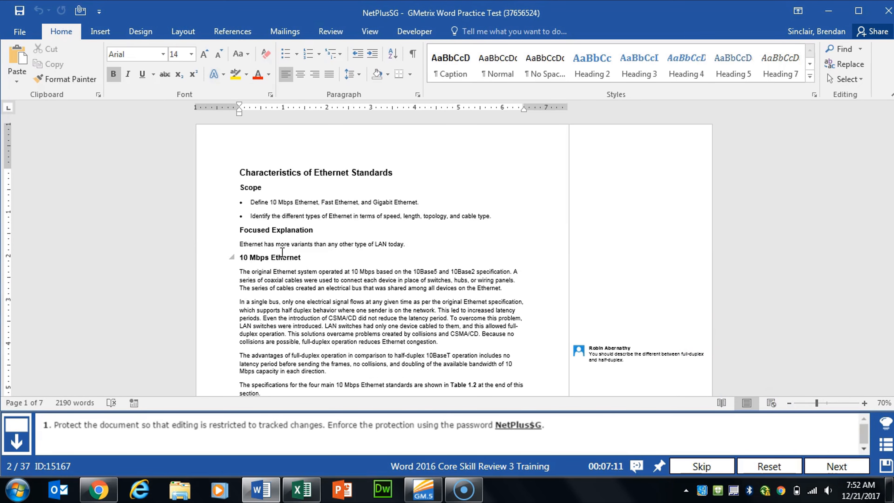
Step: Open Restrict Editing and allow only tracked changes as the editing restriction for the document
{"action": "left_click", "coordinate": [320, 31]}
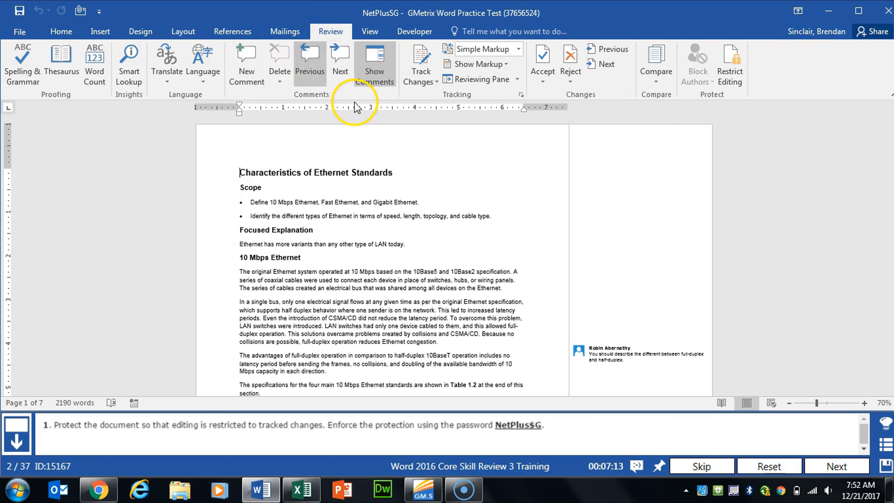
{"action": "left_click", "coordinate": [736, 90]}
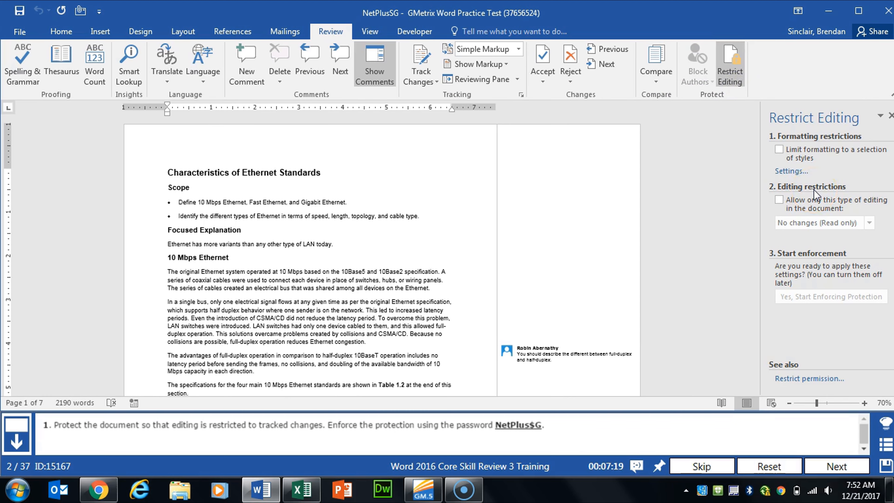
{"action": "left_click", "coordinate": [785, 204]}
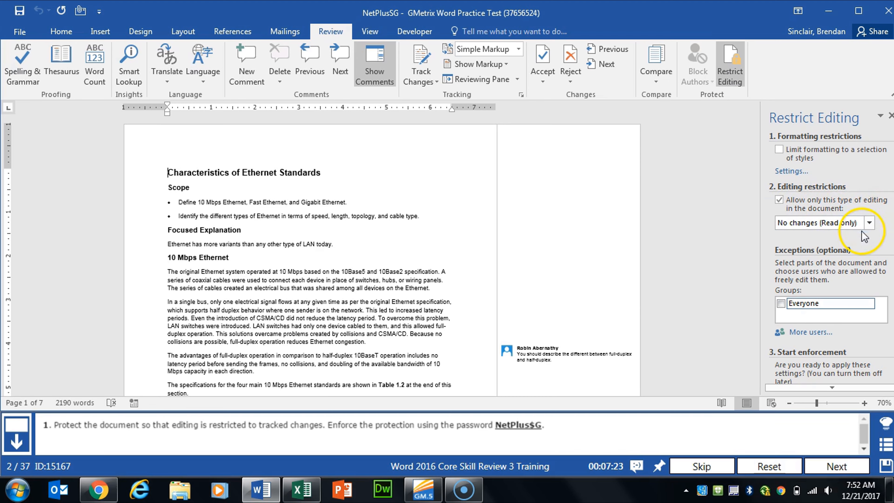
{"action": "left_click", "coordinate": [870, 223]}
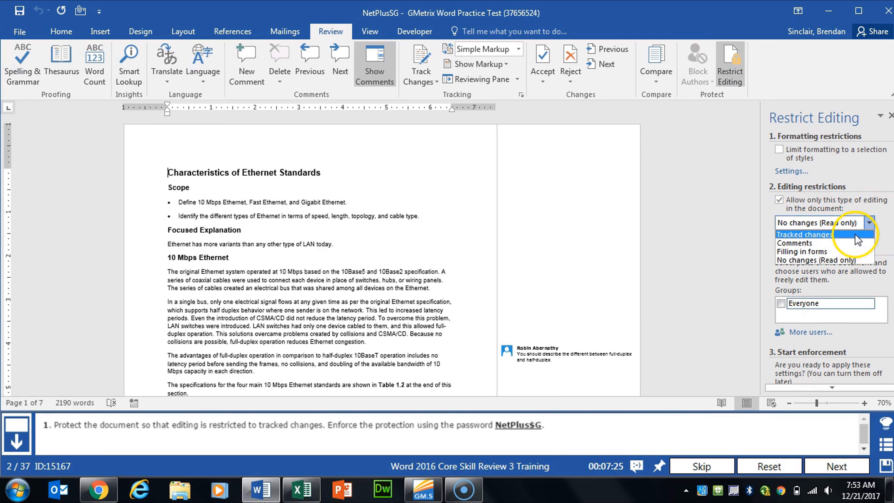
{"action": "left_click", "coordinate": [847, 236]}
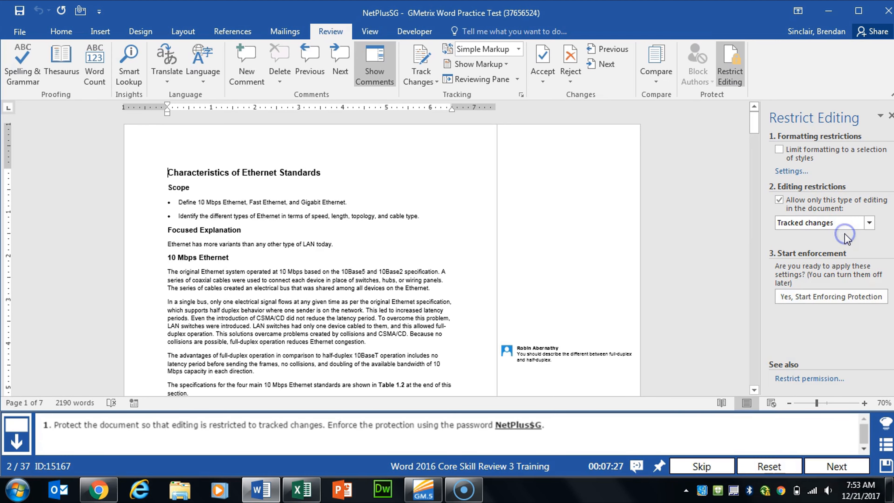
Step: Start enforcing protection, entering and confirming the protection password
{"action": "left_click", "coordinate": [808, 303]}
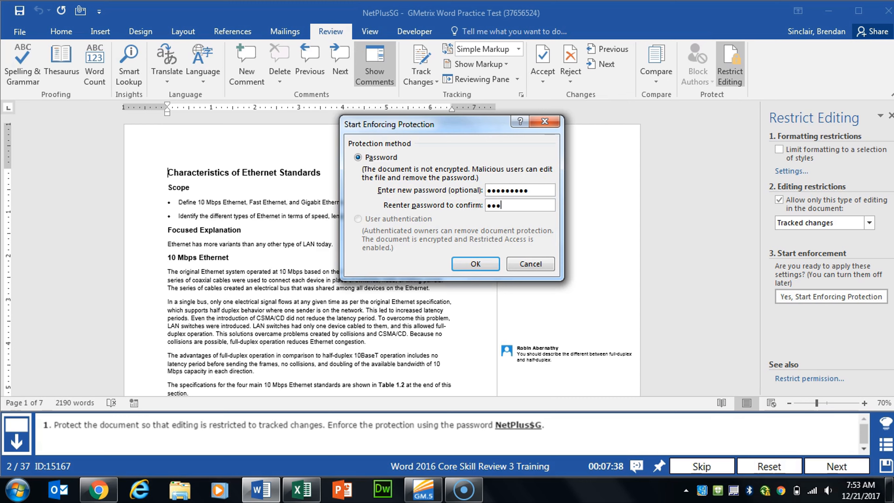
{"action": "left_click", "coordinate": [475, 264]}
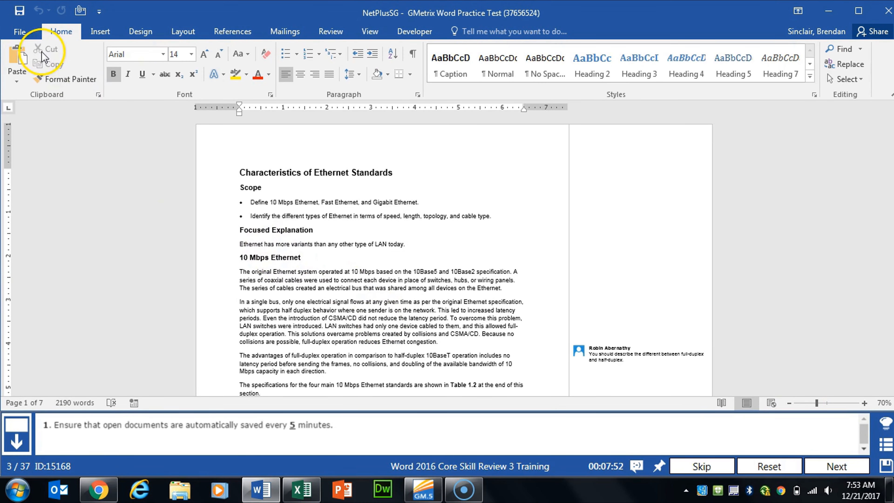
Step: In Word options, set AutoRecover information to save every 5 minutes
{"action": "left_click", "coordinate": [19, 32]}
{"action": "left_click", "coordinate": [35, 327]}
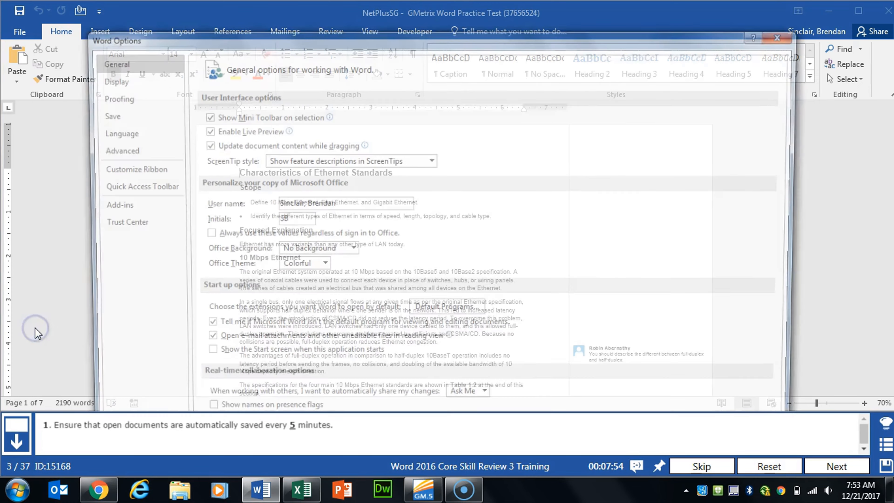
{"action": "left_click", "coordinate": [113, 114]}
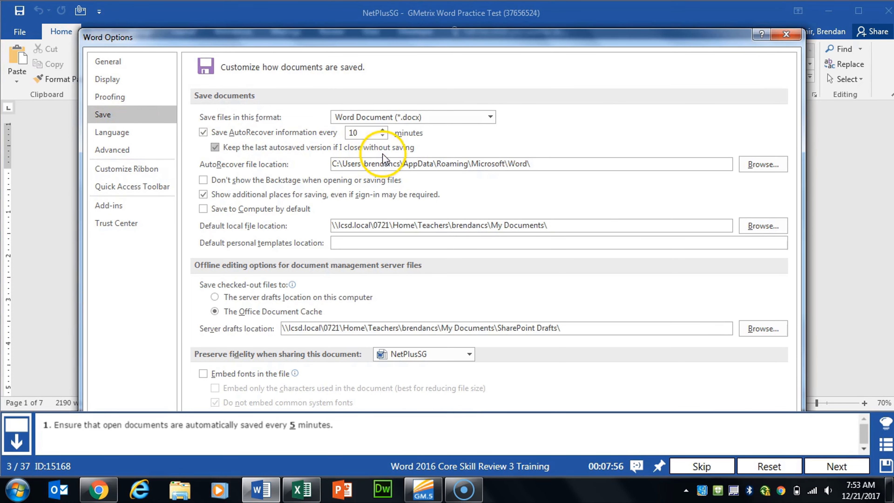
{"action": "left_click", "coordinate": [382, 136]}
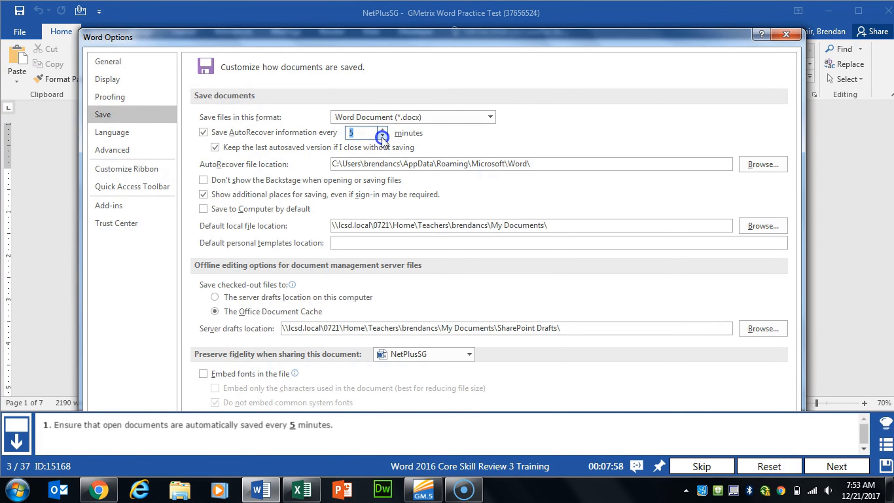
{"action": "left_click_drag", "start_coordinate": [463, 35], "coordinate": [490, 47]}
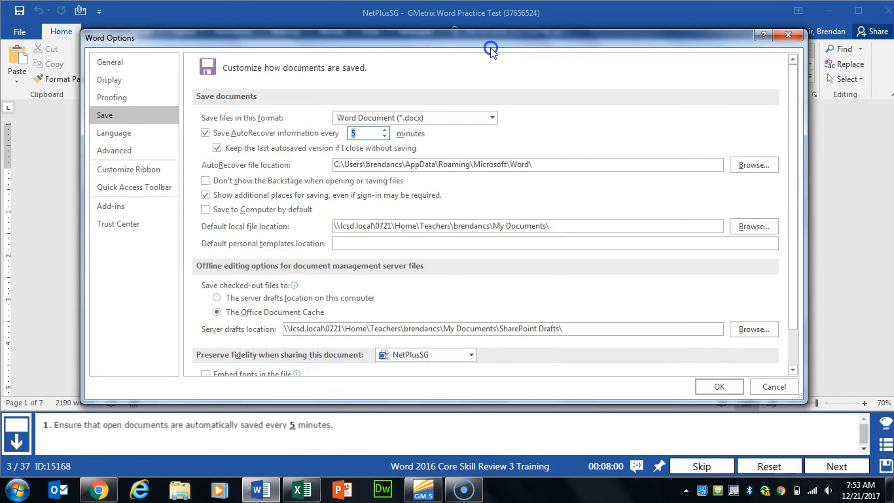
{"action": "left_click", "coordinate": [739, 392]}
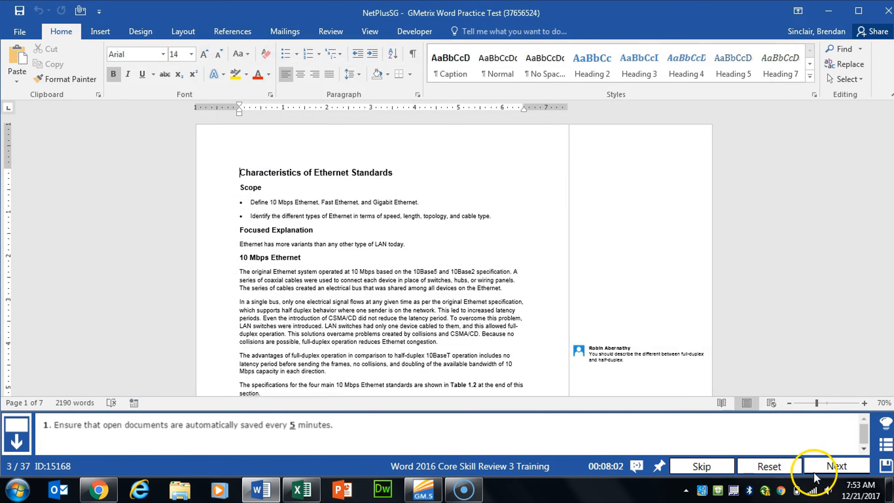
Step: Advance to the next task and post the document to a blog, registering the blog account later
{"action": "left_click", "coordinate": [814, 472]}
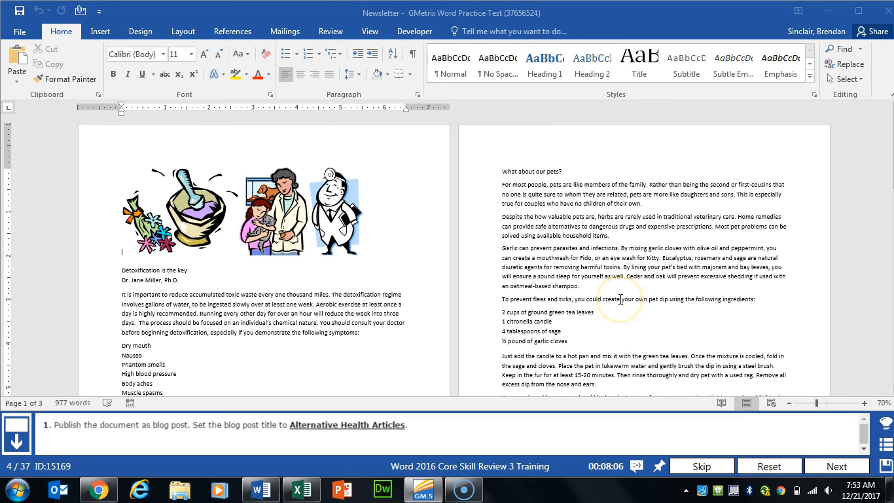
{"action": "left_click", "coordinate": [20, 32]}
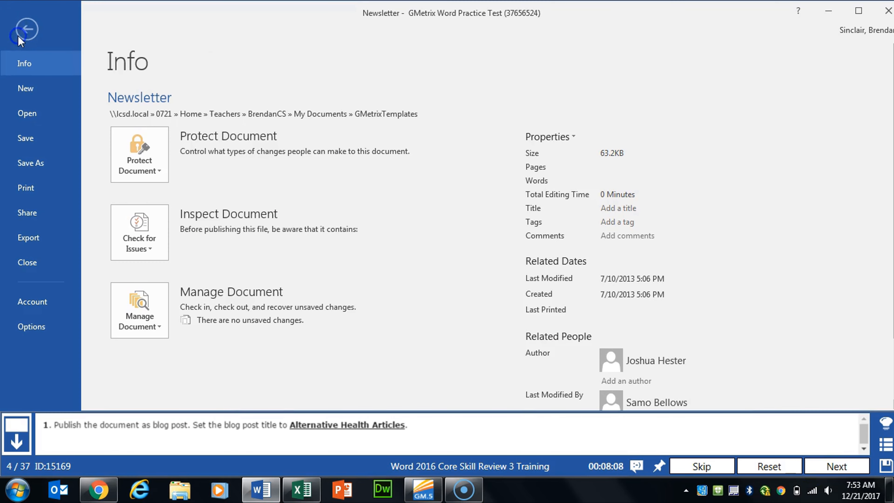
{"action": "left_click", "coordinate": [35, 213]}
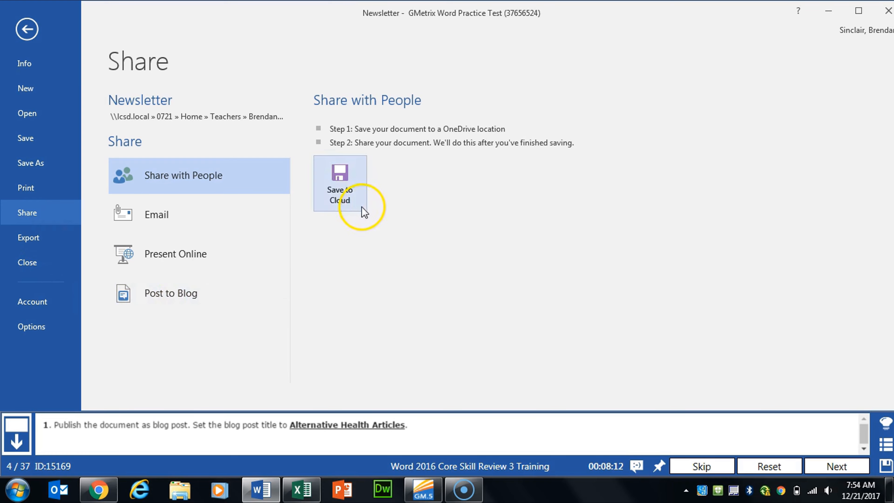
{"action": "left_click", "coordinate": [248, 295]}
{"action": "left_click", "coordinate": [352, 281]}
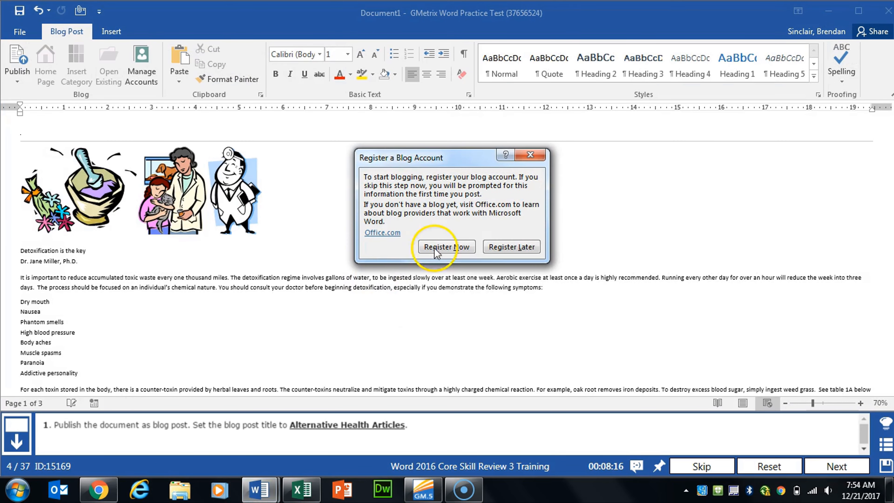
{"action": "left_click", "coordinate": [532, 250]}
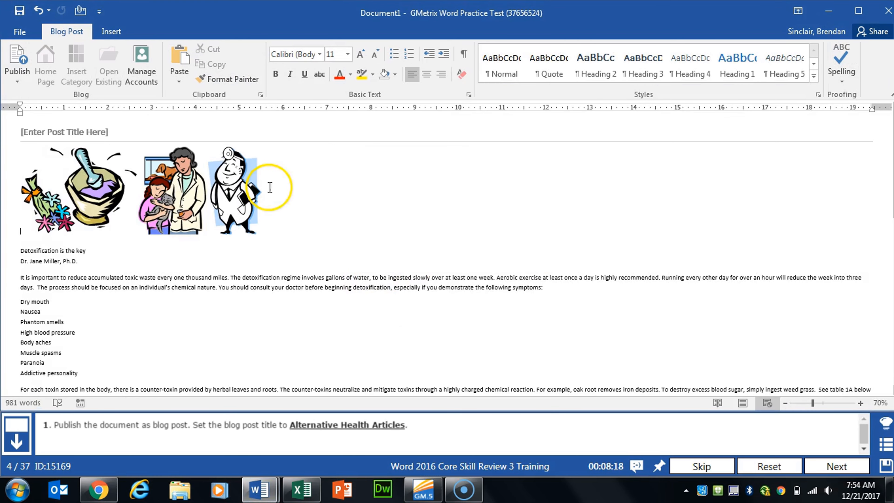
Step: Set the blog post title to Alternative Health Articles and advance to the next task
{"action": "left_click", "coordinate": [69, 134]}
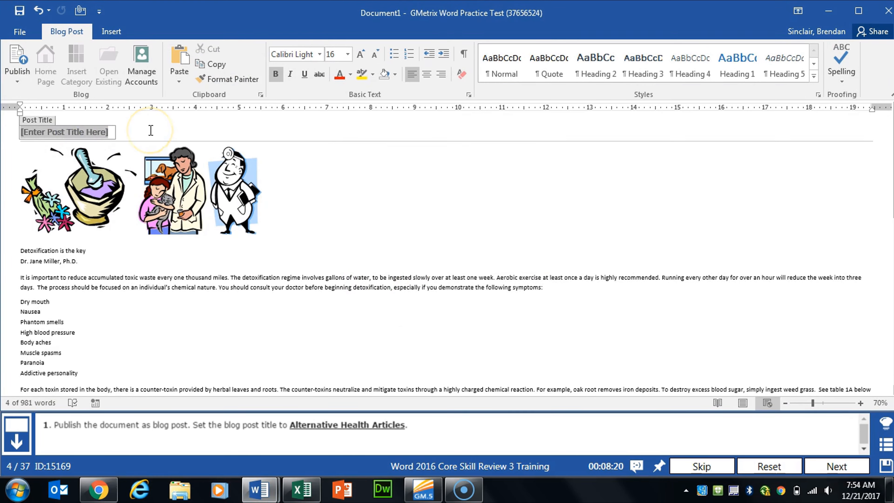
{"action": "type", "text": "Alternative Health Articles"}
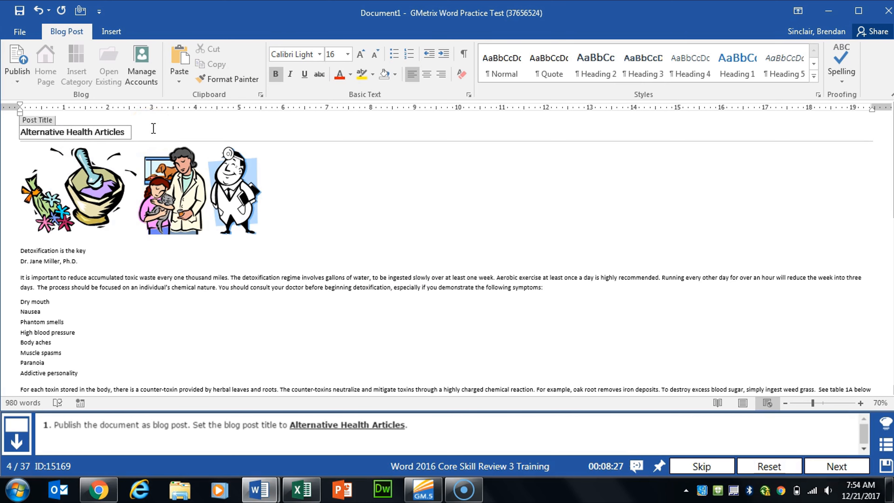
{"action": "left_click", "coordinate": [333, 188]}
{"action": "left_click", "coordinate": [826, 465]}
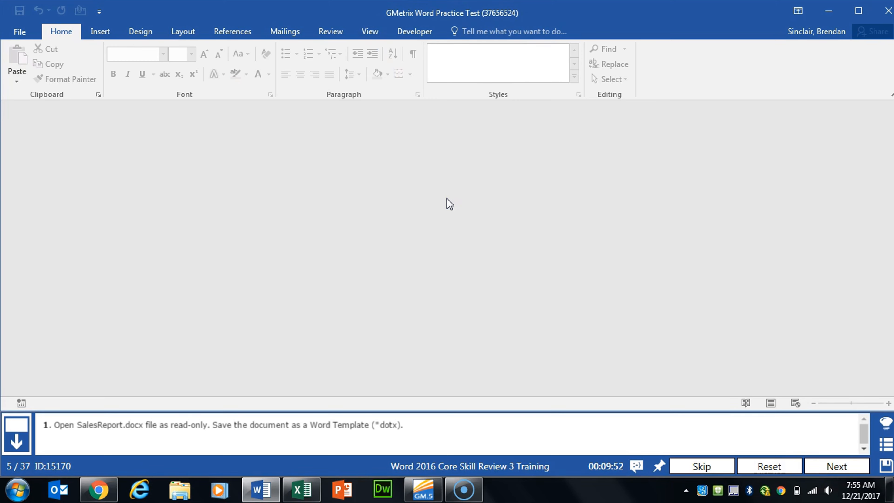
Step: Open the Open dialog from This PC and browse into the GMetrixTemplates folder
{"action": "left_click", "coordinate": [471, 210]}
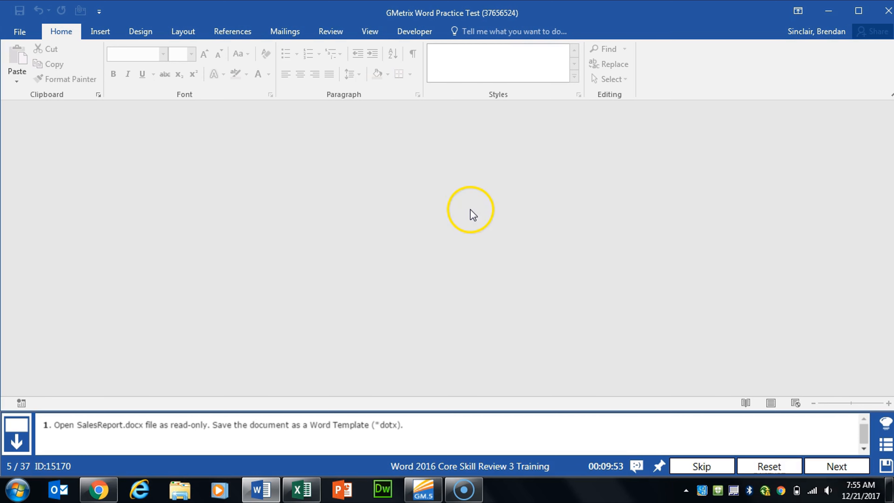
{"action": "left_click", "coordinate": [20, 32]}
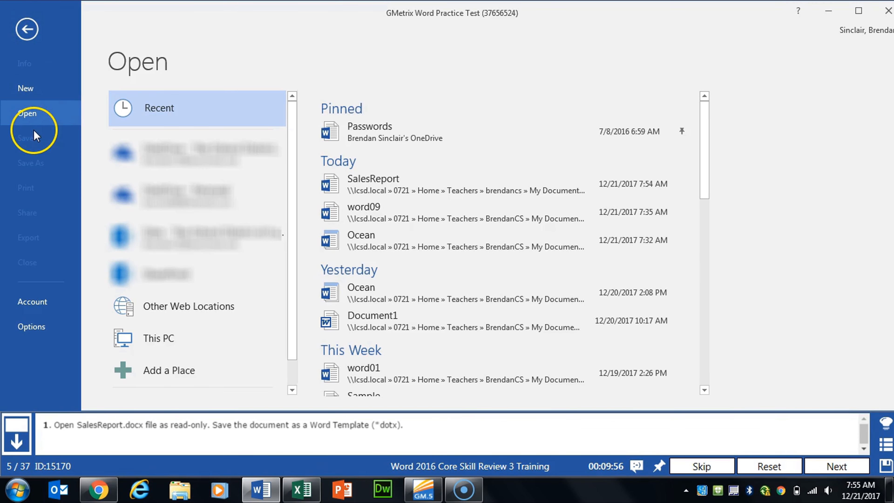
{"action": "left_click", "coordinate": [159, 342]}
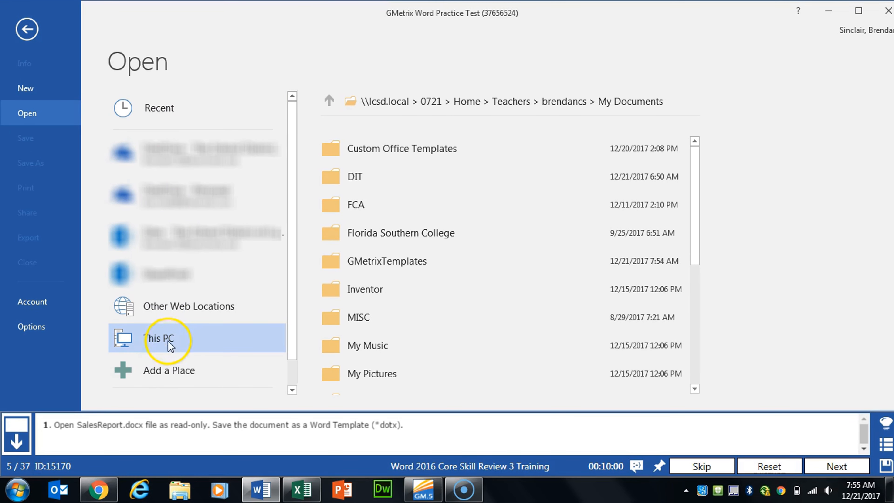
{"action": "double_click", "coordinate": [151, 339]}
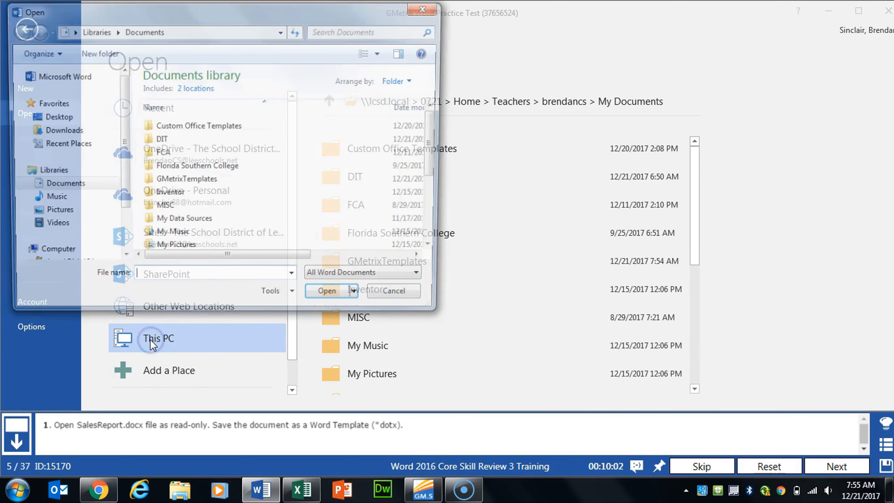
{"action": "left_click_drag", "start_coordinate": [295, 21], "coordinate": [448, 26]}
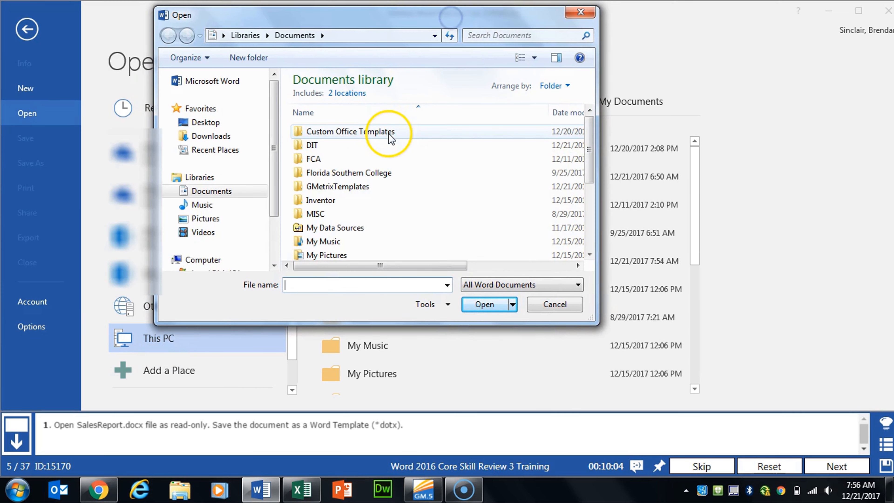
{"action": "left_click", "coordinate": [338, 191]}
{"action": "double_click", "coordinate": [338, 191]}
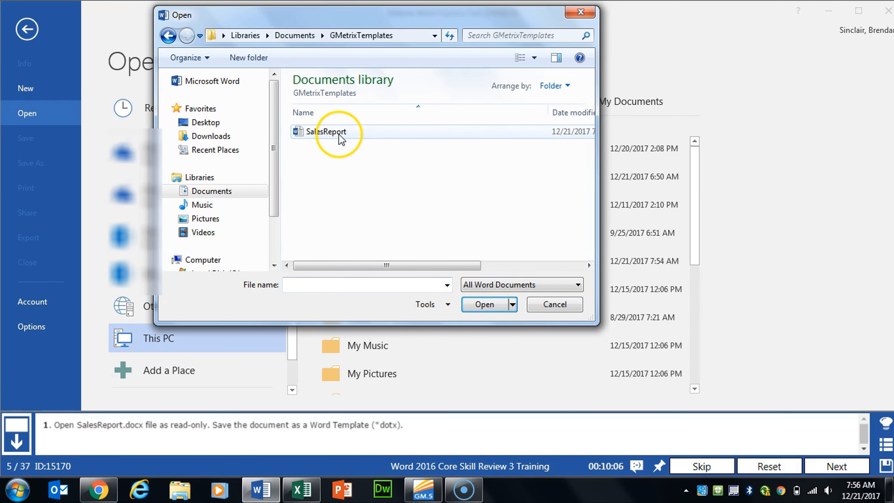
Step: Open the SalesReport file in read-only mode
{"action": "left_click", "coordinate": [357, 131]}
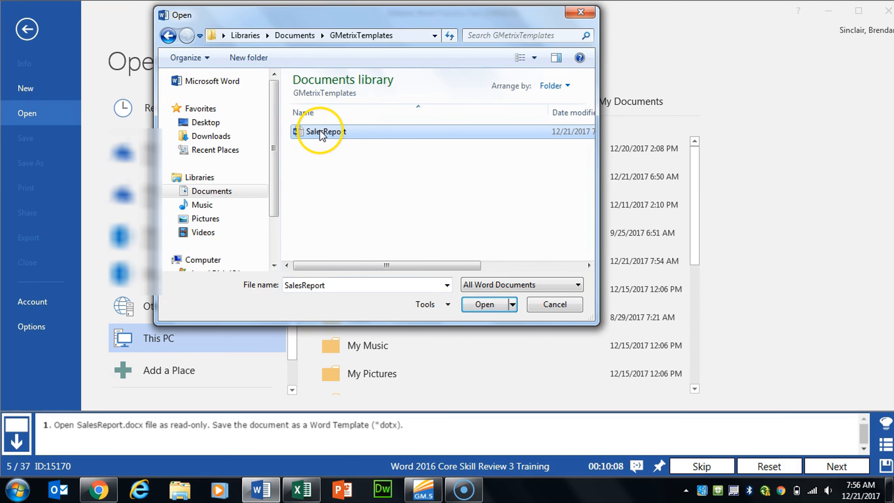
{"action": "left_click", "coordinate": [512, 304]}
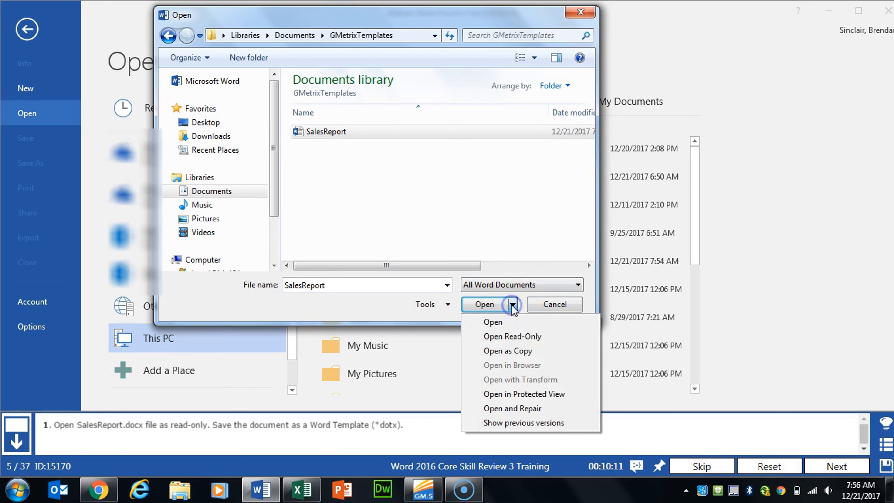
{"action": "left_click", "coordinate": [540, 338]}
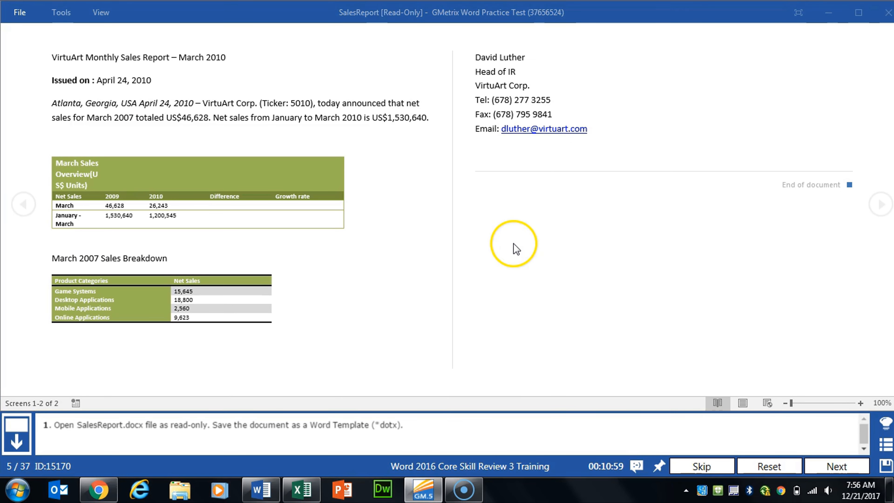
Step: Save the document as a Word Template named SalesReport, then advance to the next practice task
{"action": "left_click", "coordinate": [20, 14]}
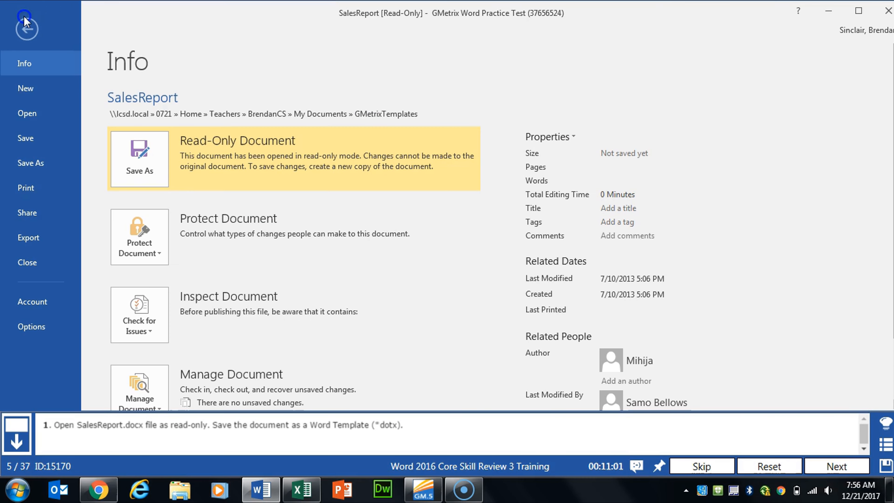
{"action": "left_click", "coordinate": [150, 170]}
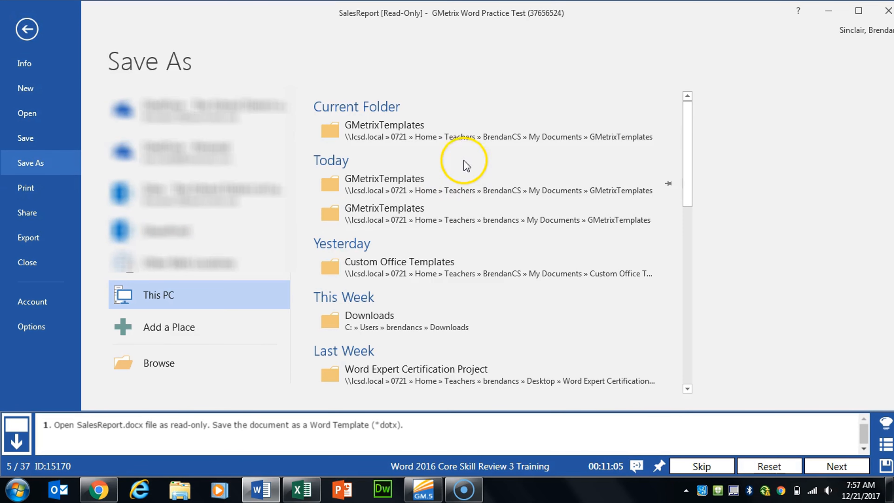
{"action": "left_click", "coordinate": [463, 137]}
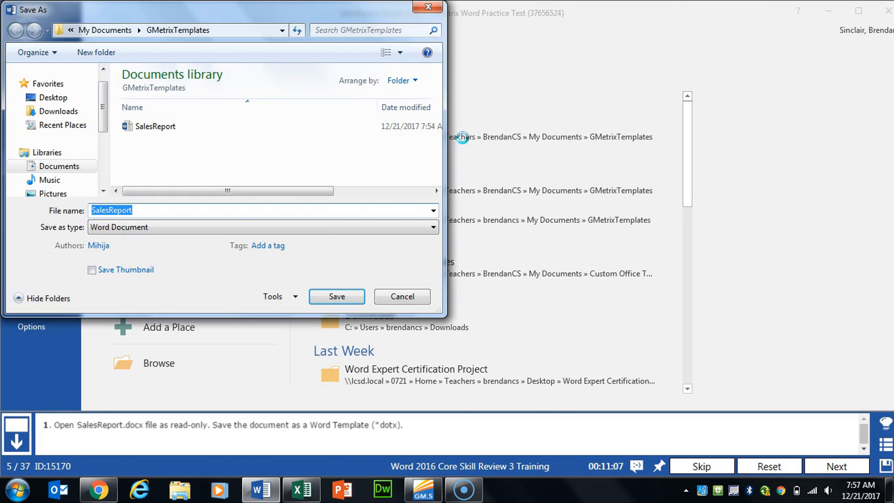
{"action": "left_click", "coordinate": [141, 227]}
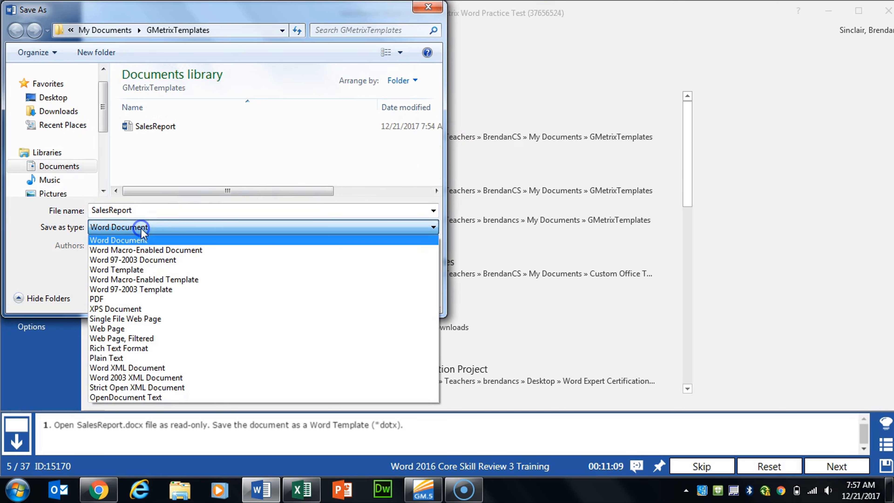
{"action": "left_click", "coordinate": [163, 271]}
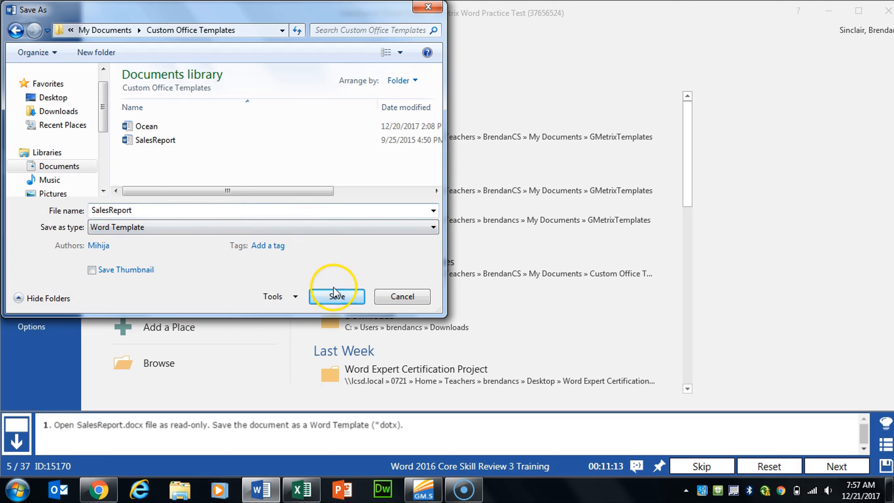
{"action": "left_click", "coordinate": [337, 296]}
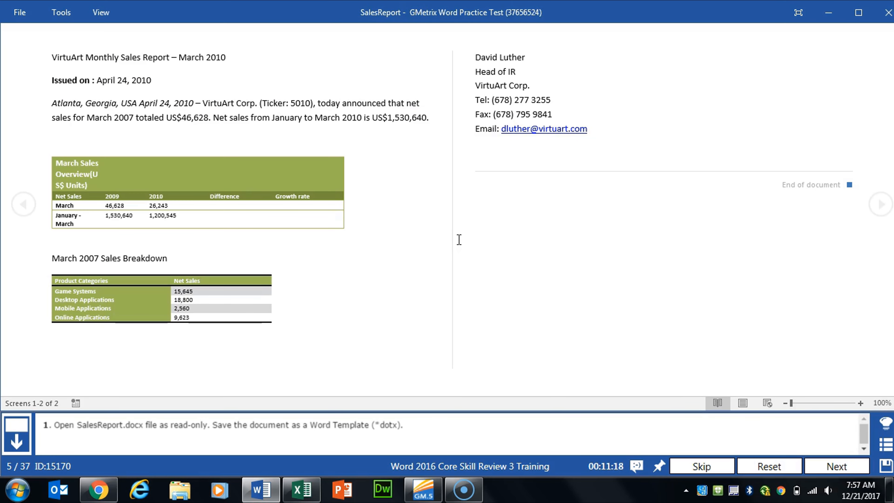
{"action": "left_click", "coordinate": [853, 471]}
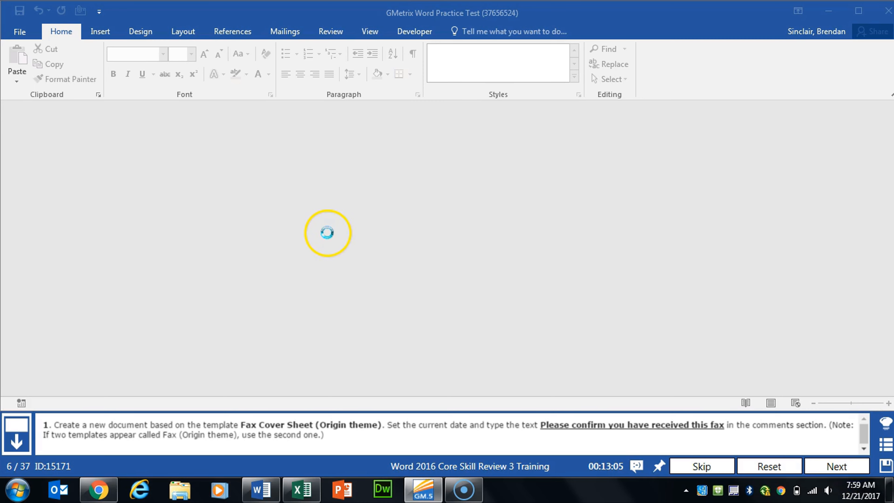
Step: Search the new-document templates for fax cover sheet origin and create a document from the Fax cover sheet (Origin) template
{"action": "left_click", "coordinate": [26, 34]}
{"action": "left_click", "coordinate": [25, 89]}
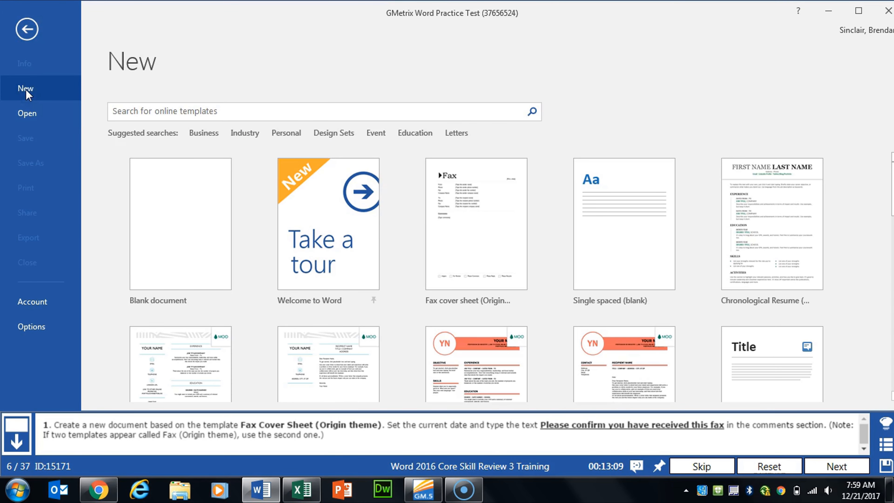
{"action": "left_click", "coordinate": [222, 110]}
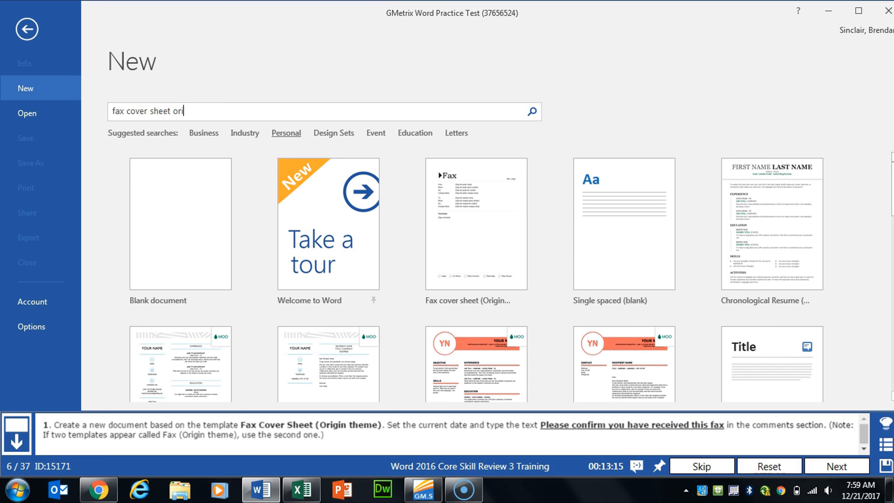
{"action": "key", "text": "Return"}
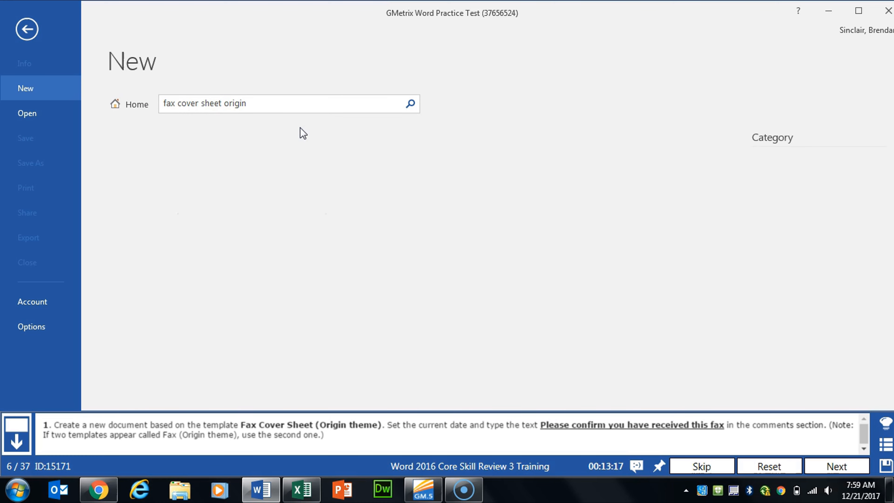
{"action": "left_click", "coordinate": [186, 214]}
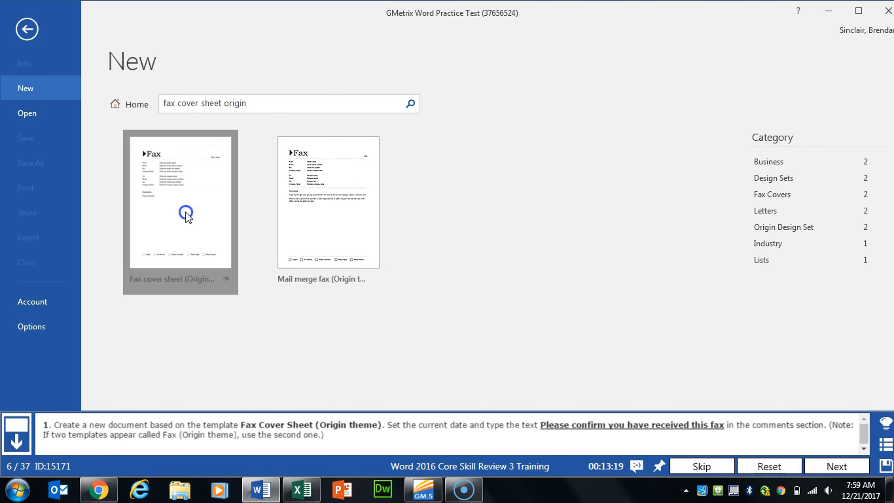
{"action": "left_click", "coordinate": [507, 292]}
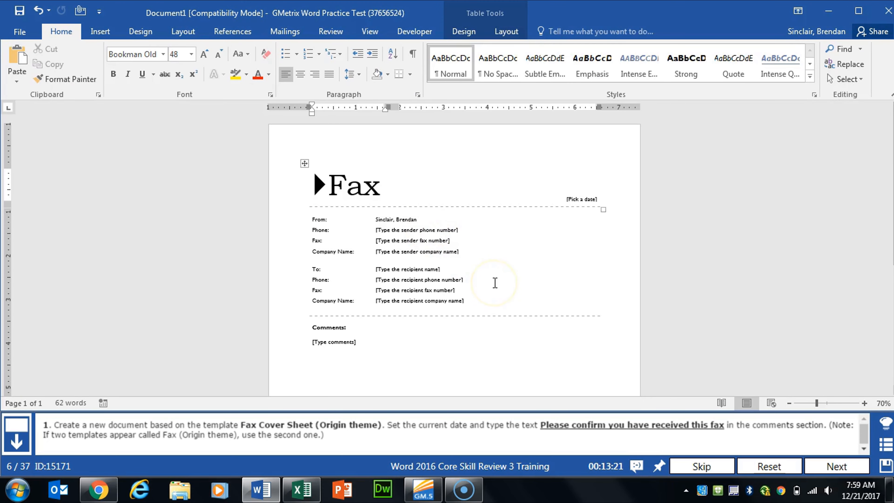
Step: Set the fax's date field to today's date
{"action": "left_click", "coordinate": [584, 200]}
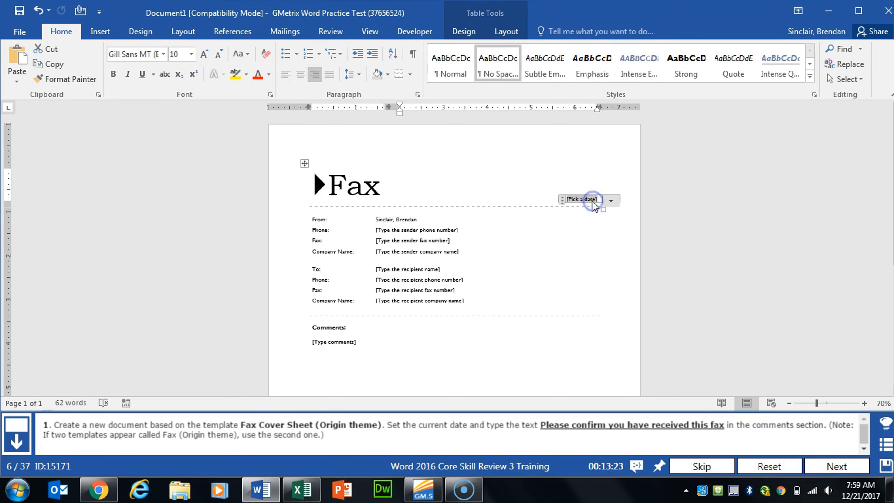
{"action": "left_click", "coordinate": [610, 201]}
{"action": "left_click", "coordinate": [577, 269]}
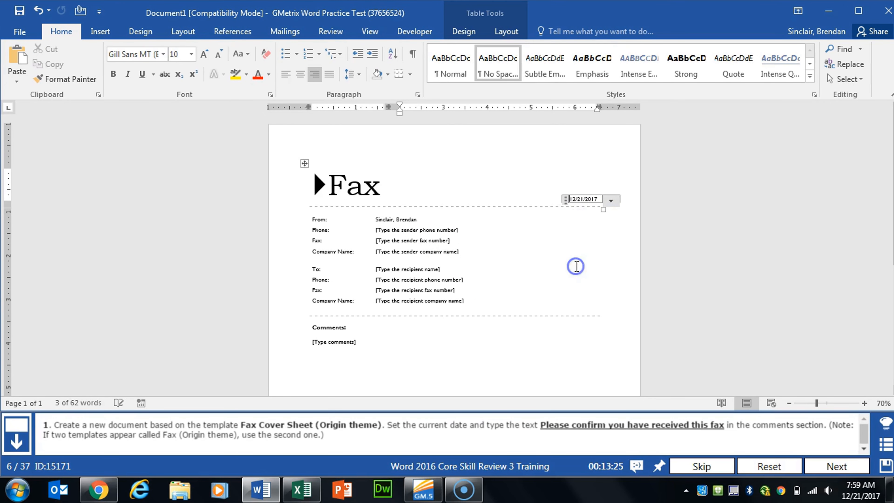
Step: Enter Please confirm you have received this fax in the comments section and advance to the next task
{"action": "left_click", "coordinate": [319, 344]}
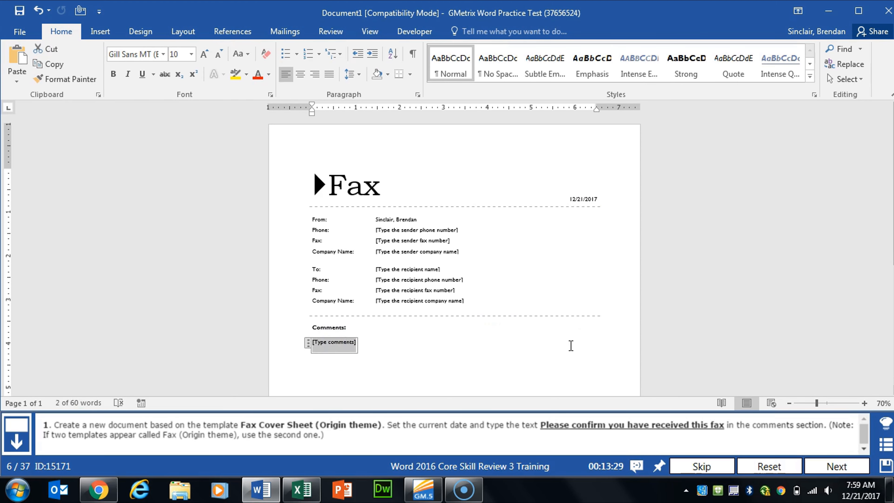
{"action": "type", "text": "Please confirm "}
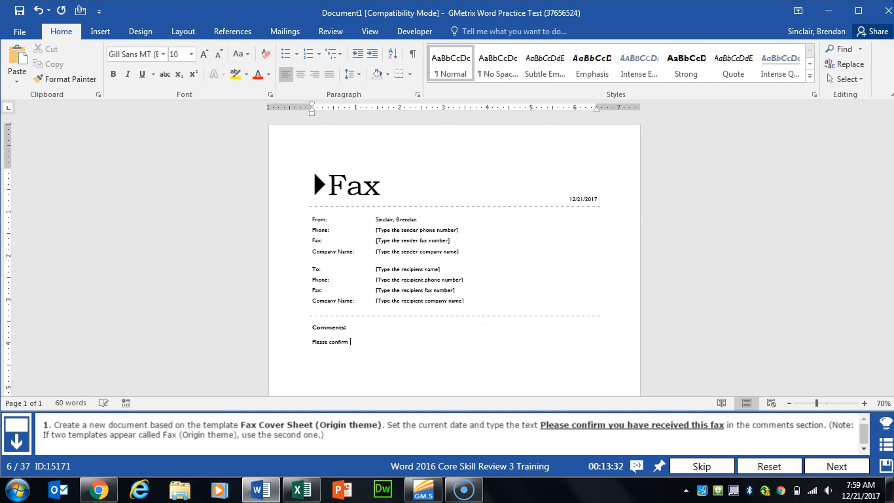
{"action": "type", "text": "you have received this fax"}
{"action": "left_click", "coordinate": [842, 467]}
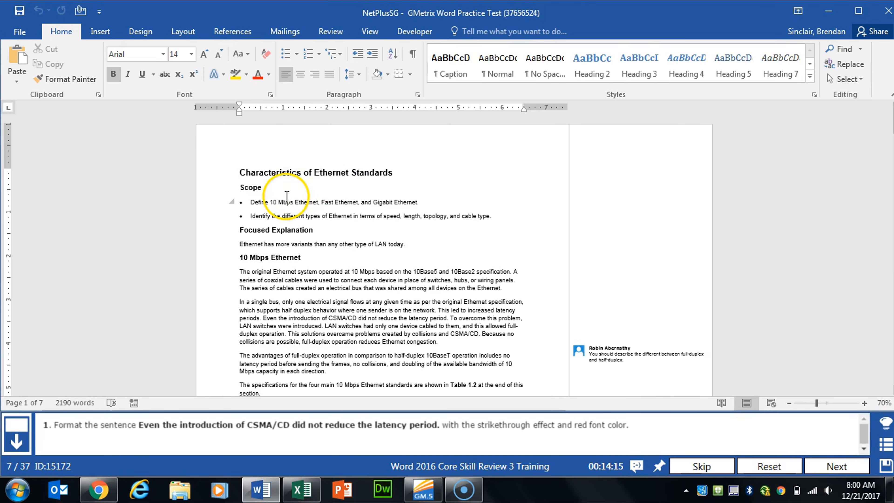
Step: Apply strikethrough and red font color to the sentence Even the introduction of CSMA/CD did not reduce the latency period., then advance
{"action": "scroll", "coordinate": [287, 196], "scroll_direction": "down", "scroll_amount": 3}
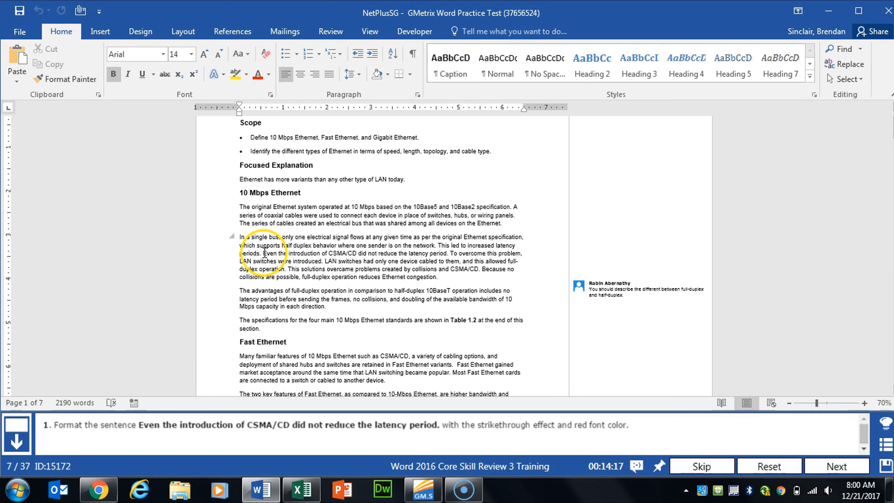
{"action": "left_click_drag", "start_coordinate": [264, 253], "coordinate": [448, 254]}
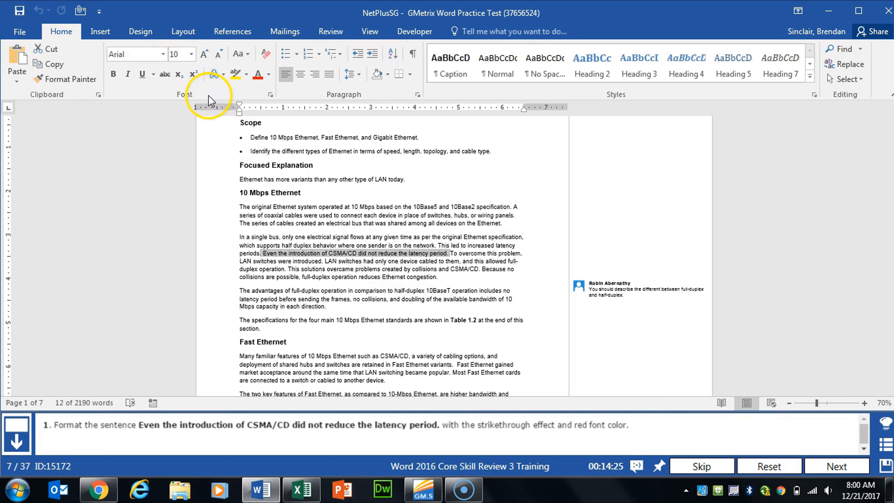
{"action": "left_click", "coordinate": [167, 75]}
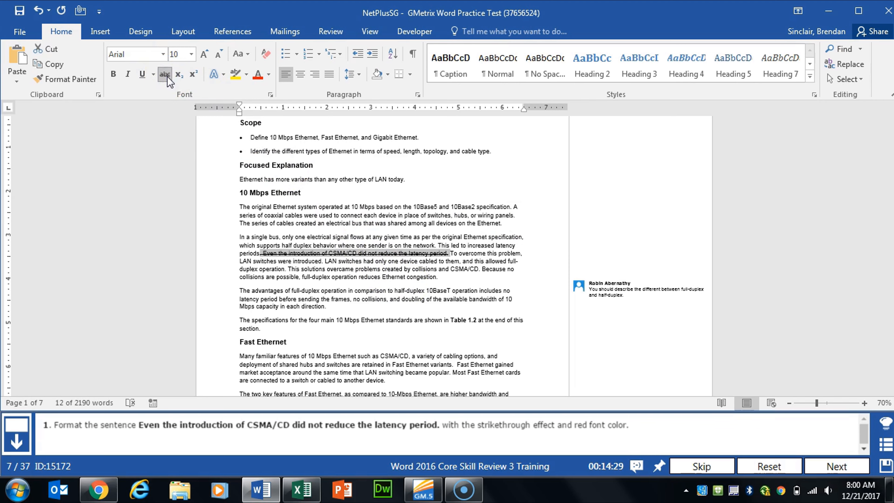
{"action": "left_click", "coordinate": [228, 100]}
{"action": "left_click", "coordinate": [270, 82]}
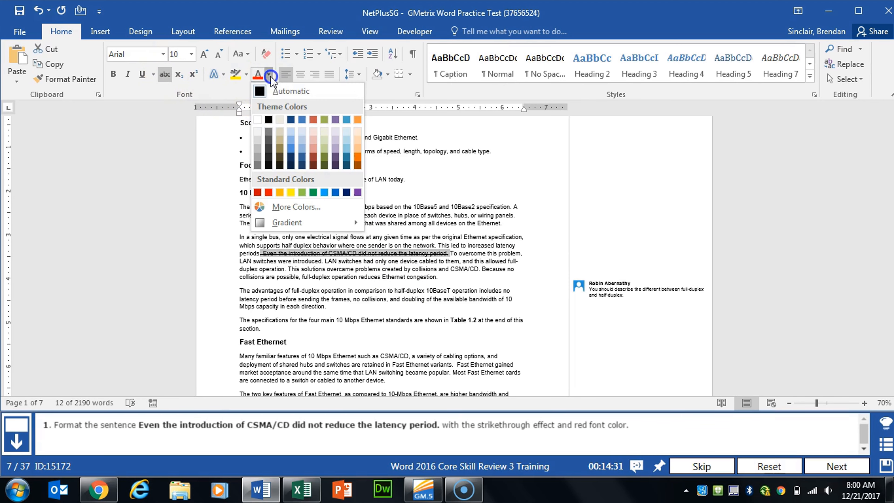
{"action": "left_click", "coordinate": [270, 192]}
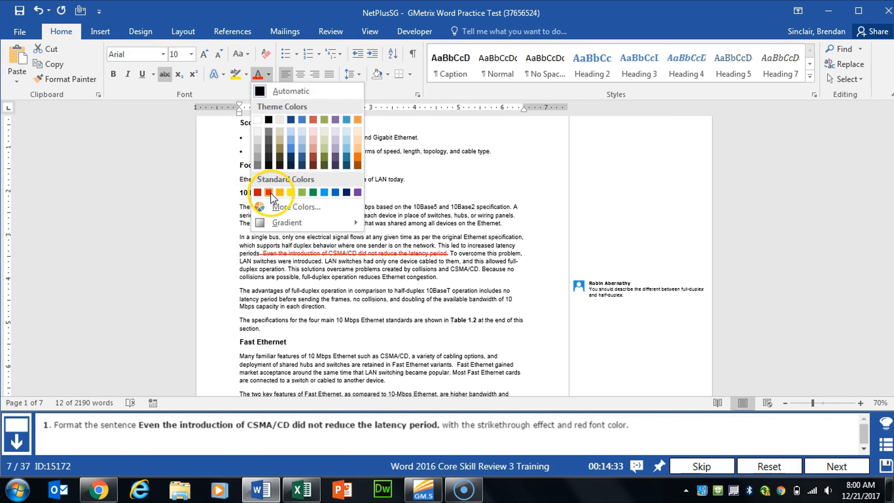
{"action": "left_click", "coordinate": [270, 192]}
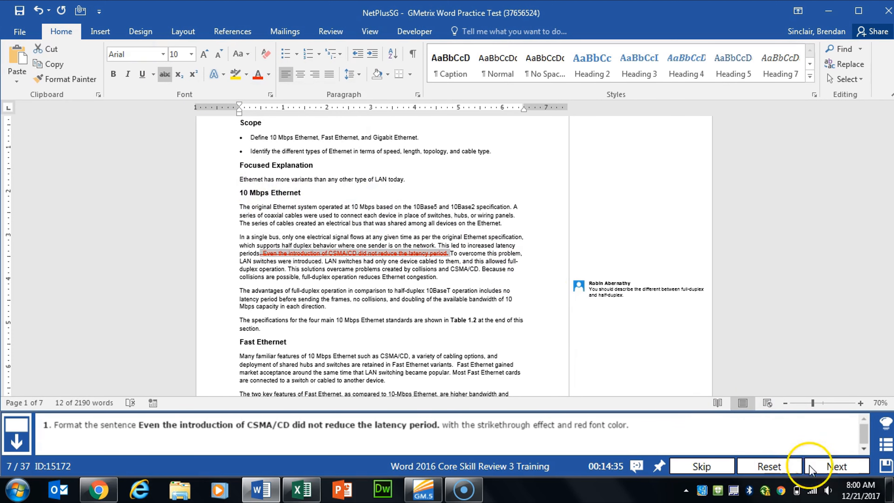
{"action": "left_click", "coordinate": [837, 467]}
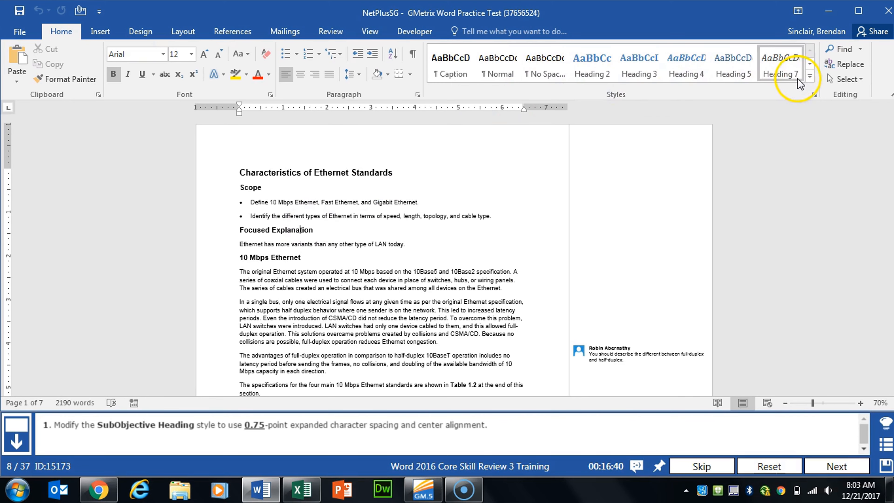
Step: Open the Styles pane and start modifying the SubObjective Heading style
{"action": "left_click", "coordinate": [809, 79]}
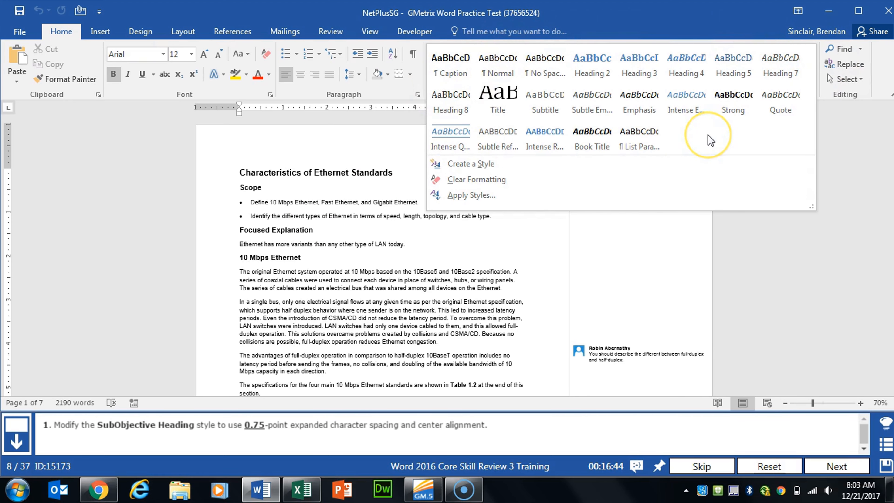
{"action": "left_click", "coordinate": [736, 95]}
{"action": "left_click", "coordinate": [814, 95]}
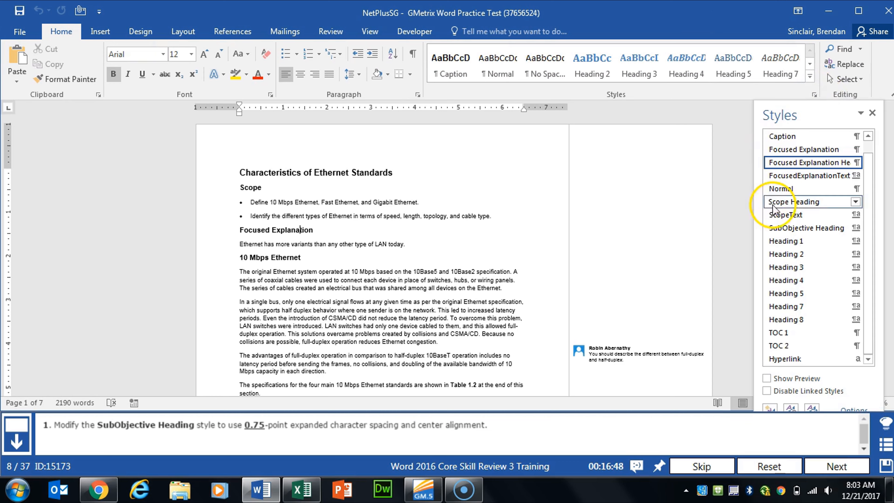
{"action": "mouse_move", "coordinate": [806, 233]}
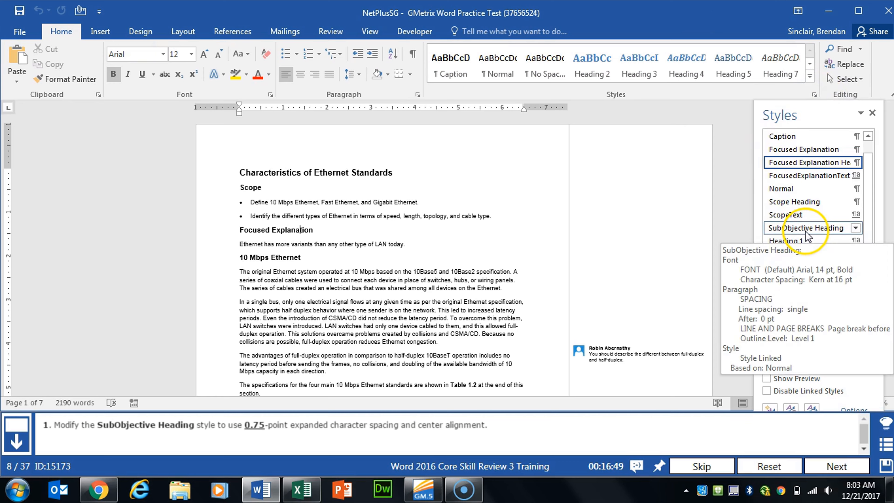
{"action": "right_click", "coordinate": [826, 234]}
{"action": "left_click", "coordinate": [708, 257]}
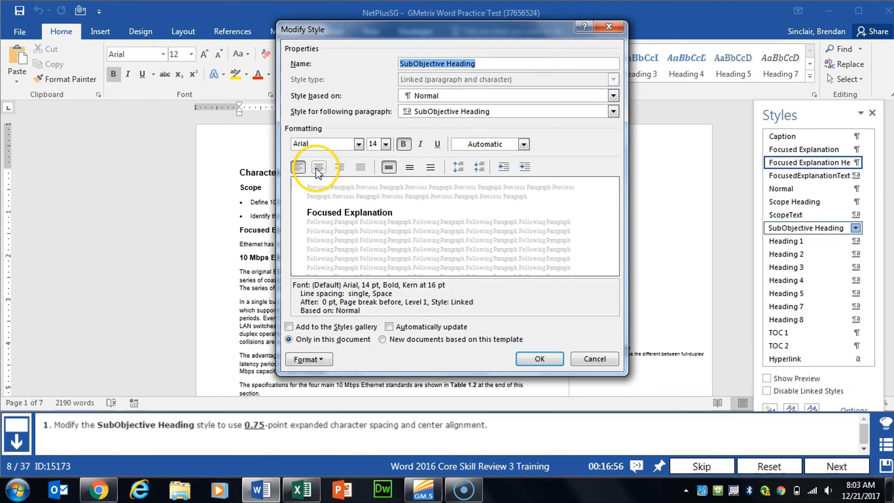
Step: Set the SubObjective Heading style's character spacing to Expanded by 0.75 pt
{"action": "left_click", "coordinate": [309, 359]}
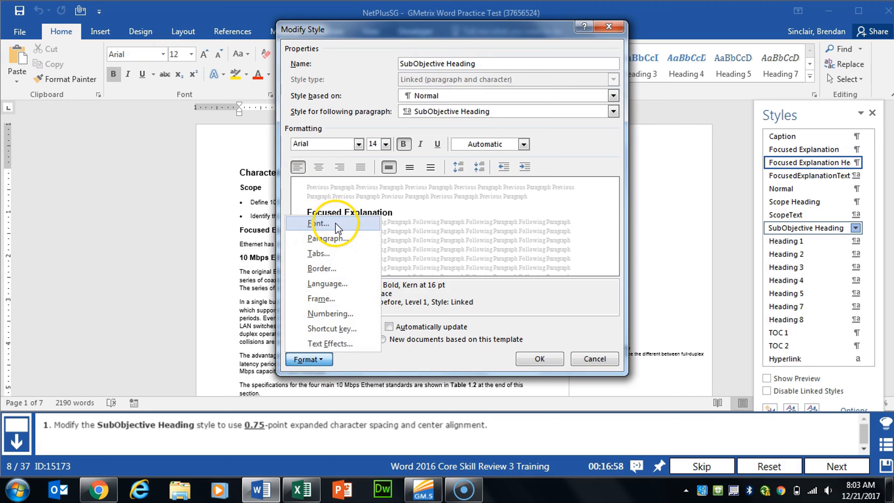
{"action": "left_click", "coordinate": [318, 225]}
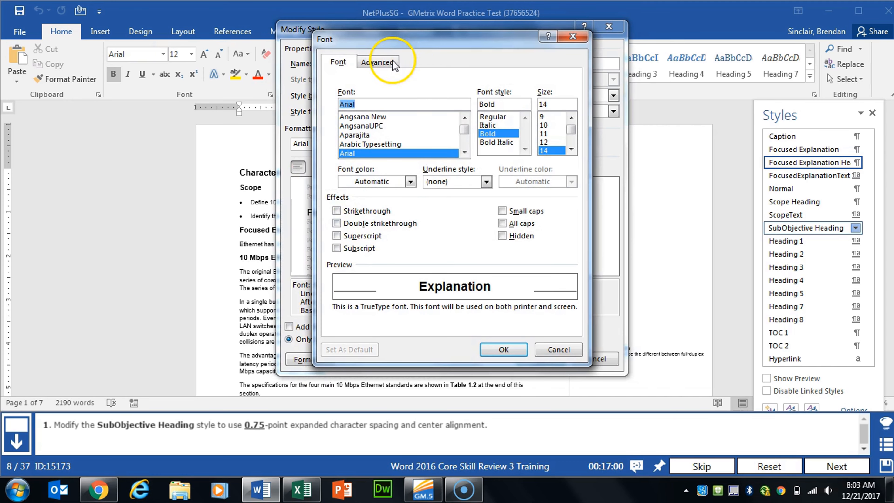
{"action": "left_click", "coordinate": [387, 62]}
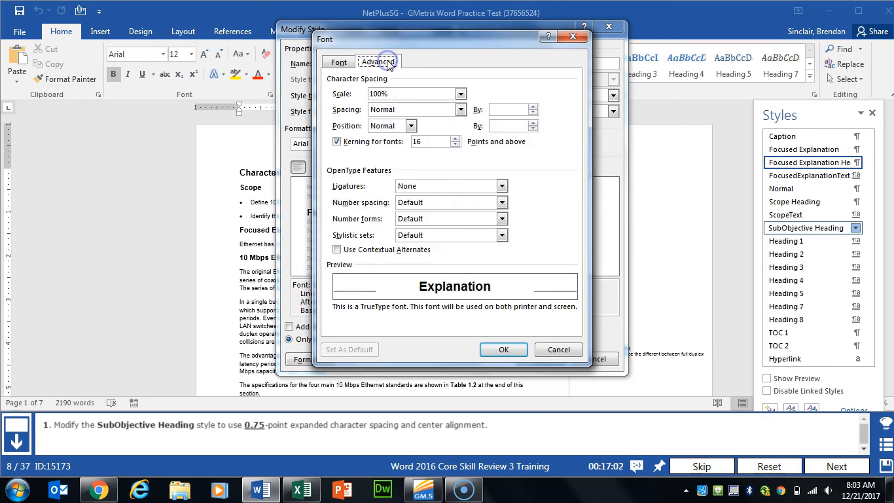
{"action": "left_click", "coordinate": [429, 116]}
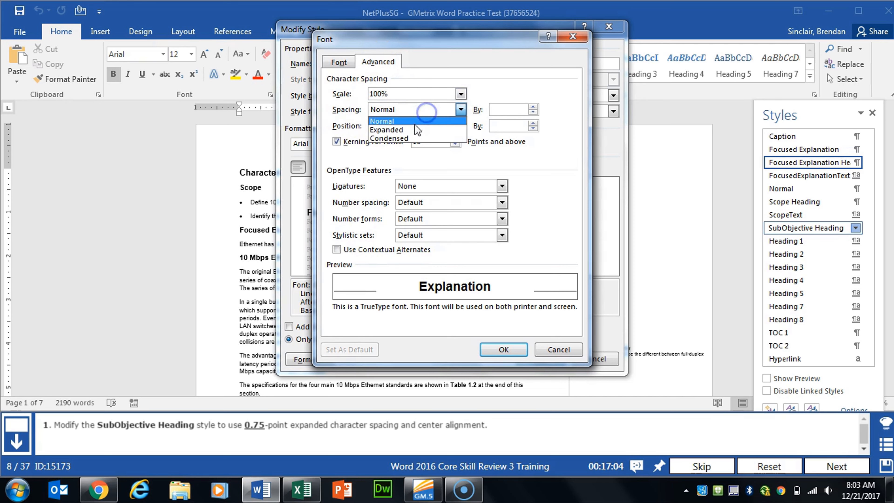
{"action": "left_click", "coordinate": [405, 126]}
{"action": "key", "text": "Tab"}
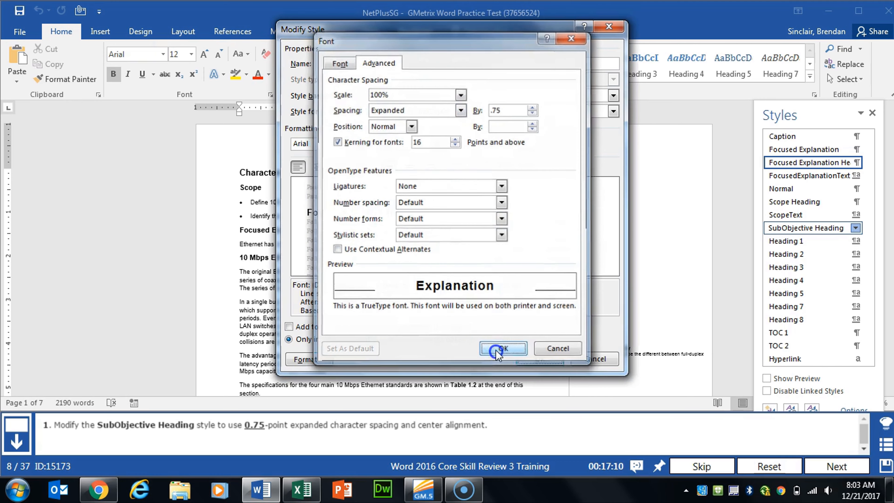
{"action": "left_click", "coordinate": [503, 349]}
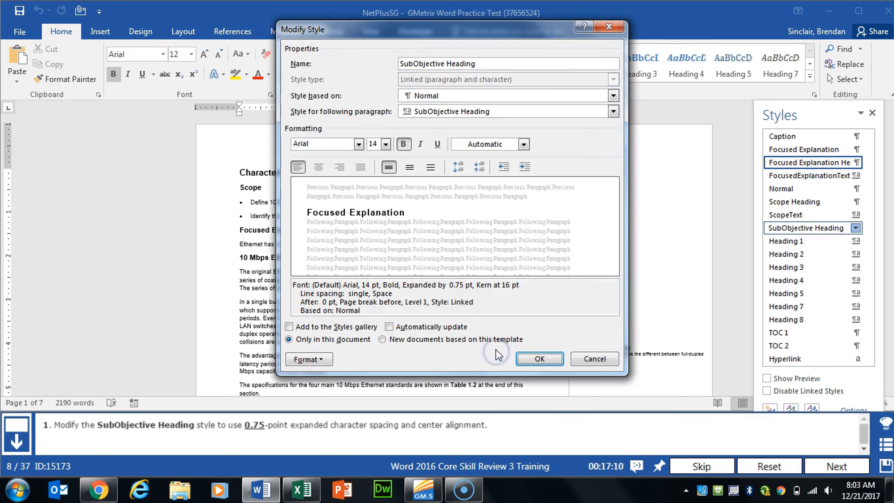
Step: Center-align the style, save the modification, and advance to the next task
{"action": "left_click", "coordinate": [319, 169]}
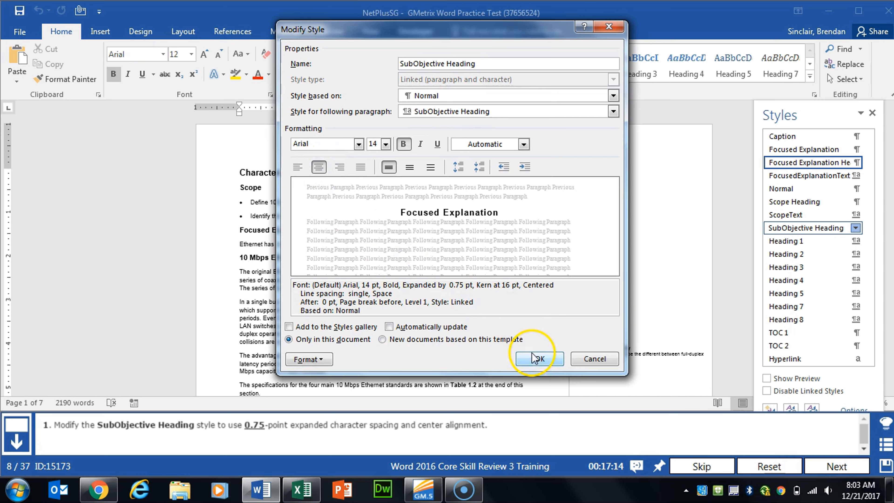
{"action": "left_click", "coordinate": [538, 359]}
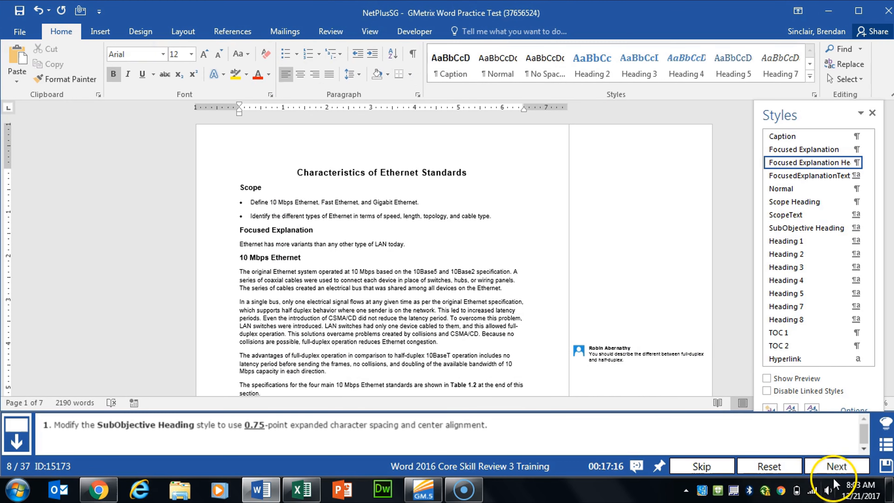
{"action": "left_click", "coordinate": [837, 467]}
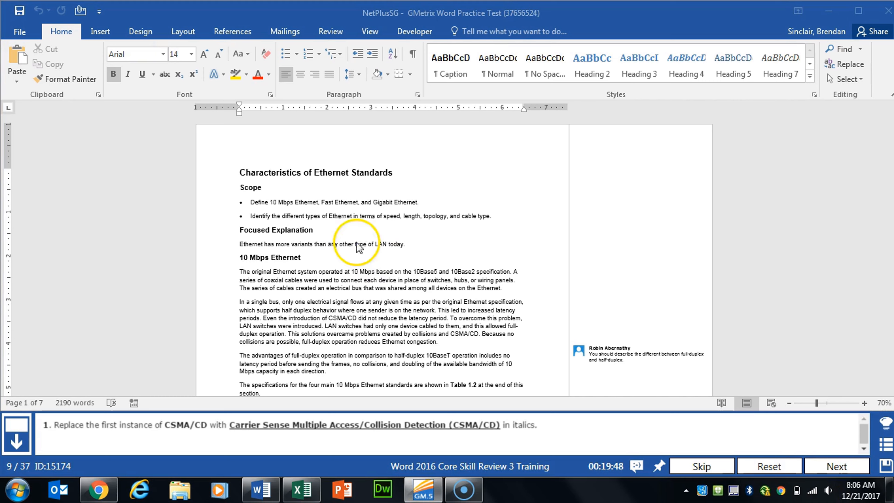
Step: Set up a replacement of CSMA/CD with Carrier Sense Multiple Access/Collision Detection (CSMA/CD)
{"action": "left_click", "coordinate": [847, 64]}
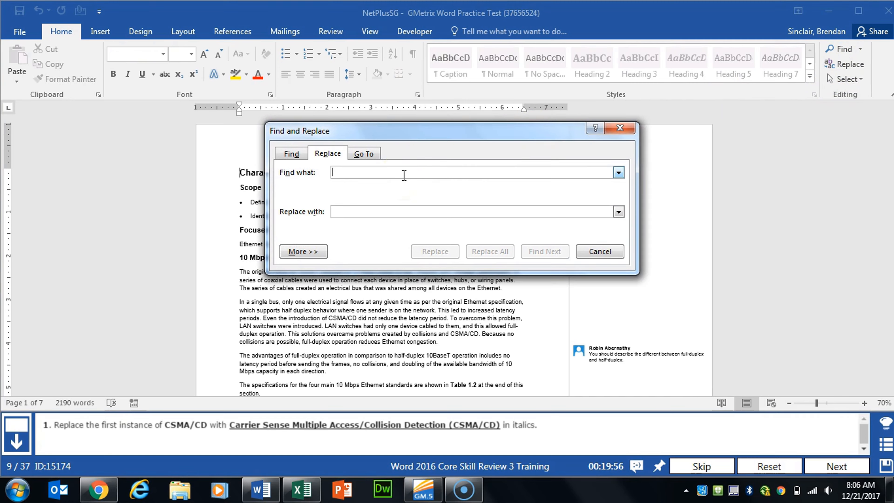
{"action": "type", "text": "CSMA/CSD"}
{"action": "key", "text": "BackSpace"}
{"action": "key", "text": "BackSpace"}
{"action": "type", "text": "D"}
{"action": "key", "text": "Tab"}
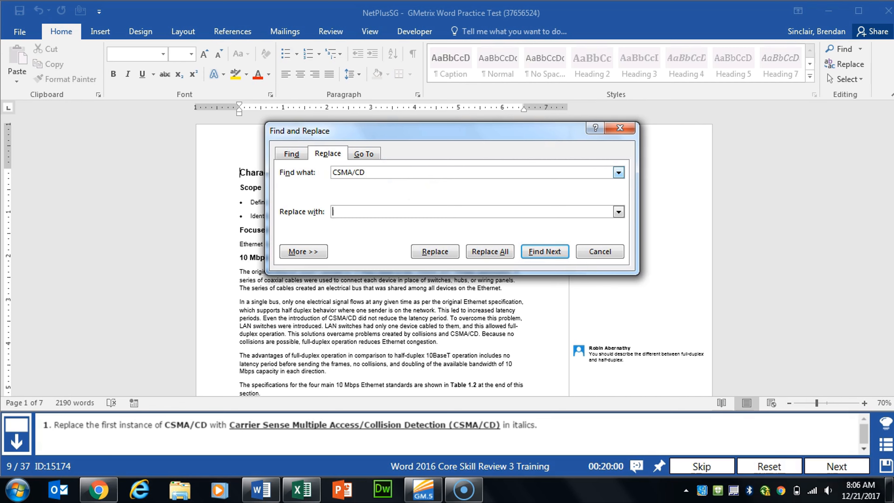
{"action": "type", "text": "Carrier Sense Multi"}
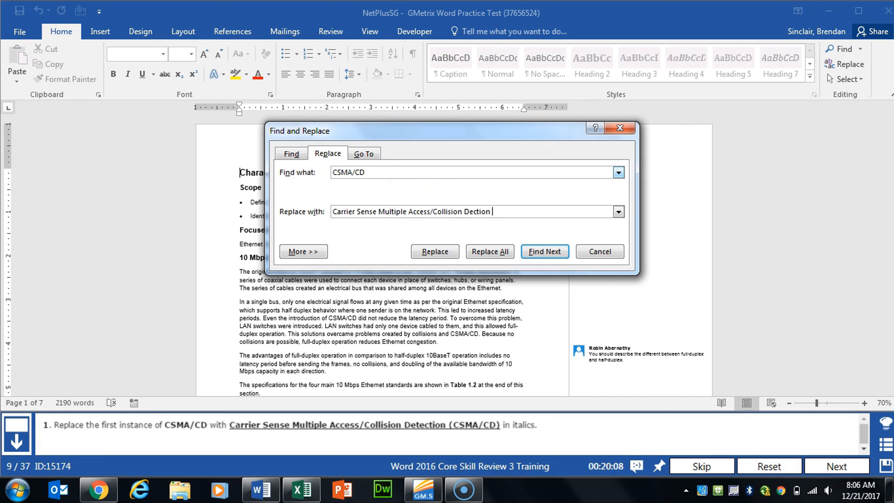
{"action": "type", "text": "ple Access/Collision Detec"}
{"action": "key", "text": "BackSpace"}
{"action": "type", "text": "tection"}
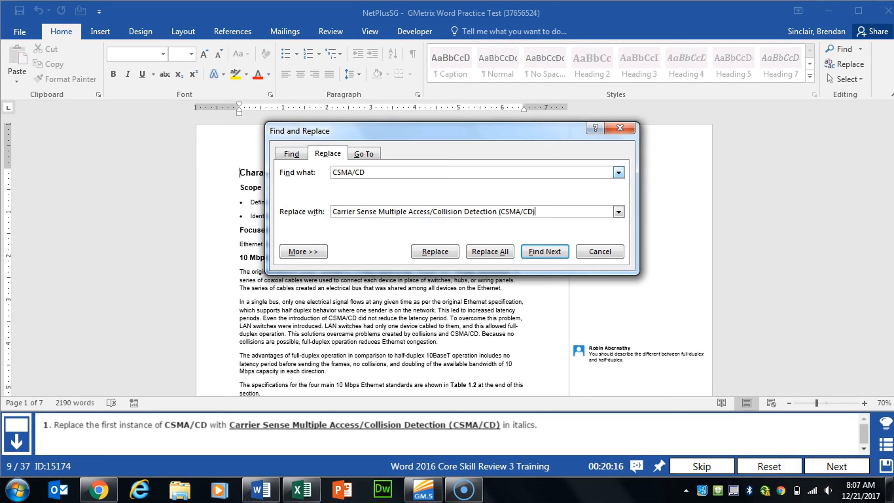
Step: Set the replacement text's format to Italic font style
{"action": "left_click", "coordinate": [303, 251]}
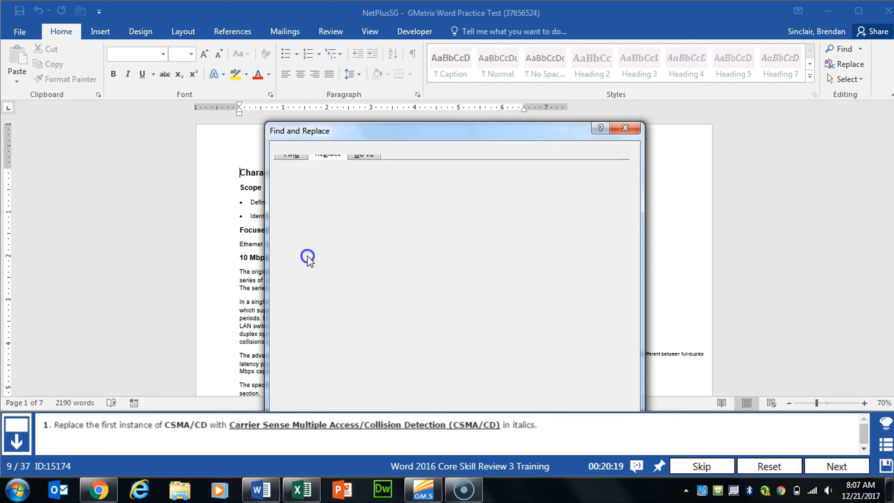
{"action": "left_click_drag", "start_coordinate": [421, 132], "coordinate": [454, 68]}
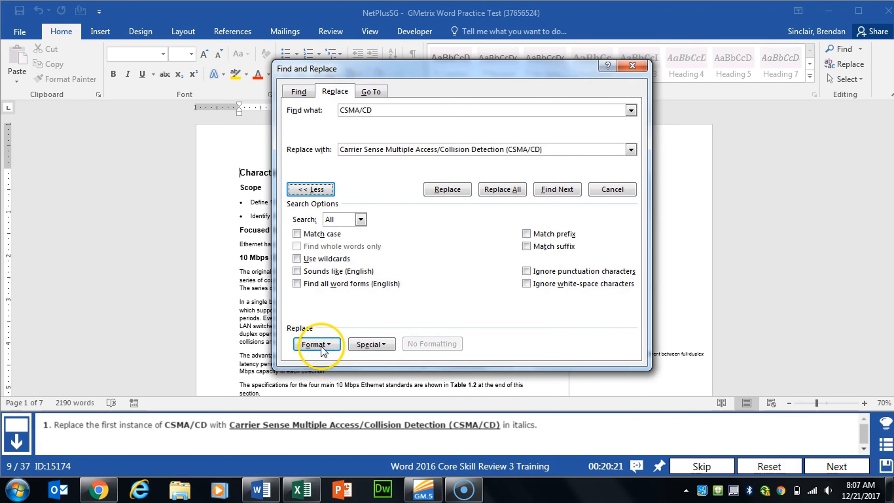
{"action": "left_click", "coordinate": [325, 347]}
{"action": "left_click", "coordinate": [336, 364]}
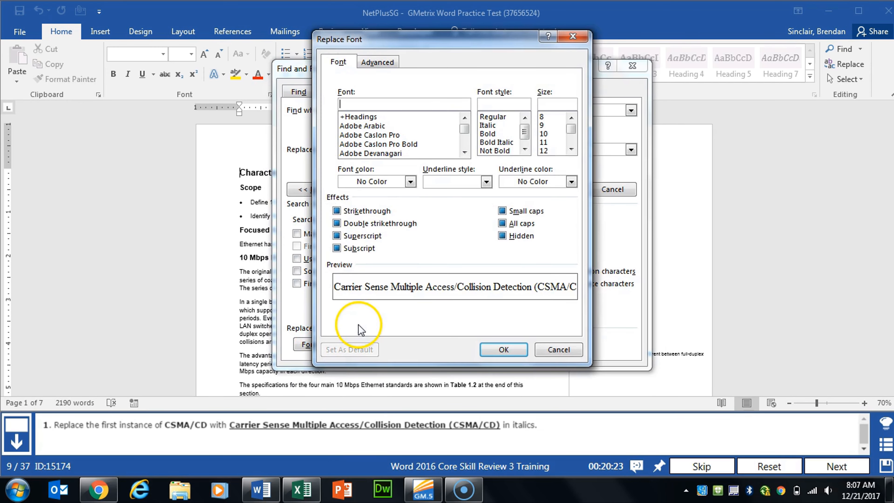
{"action": "left_click", "coordinate": [498, 125]}
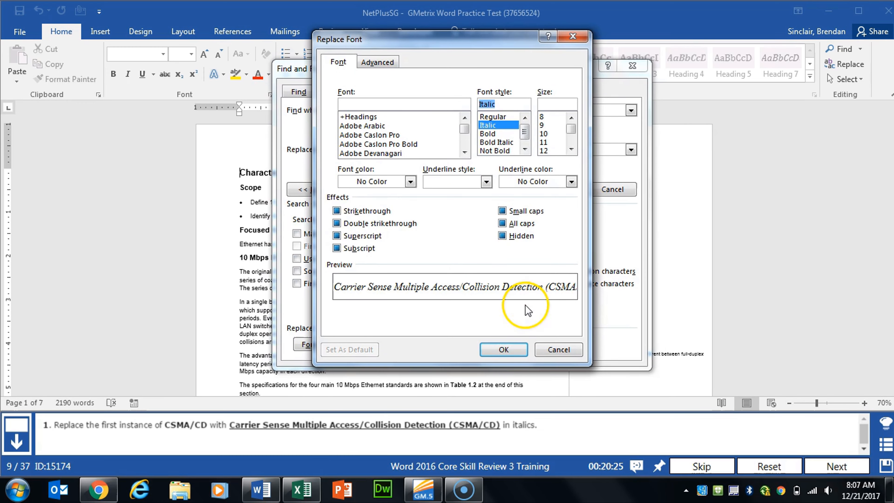
{"action": "left_click", "coordinate": [504, 350]}
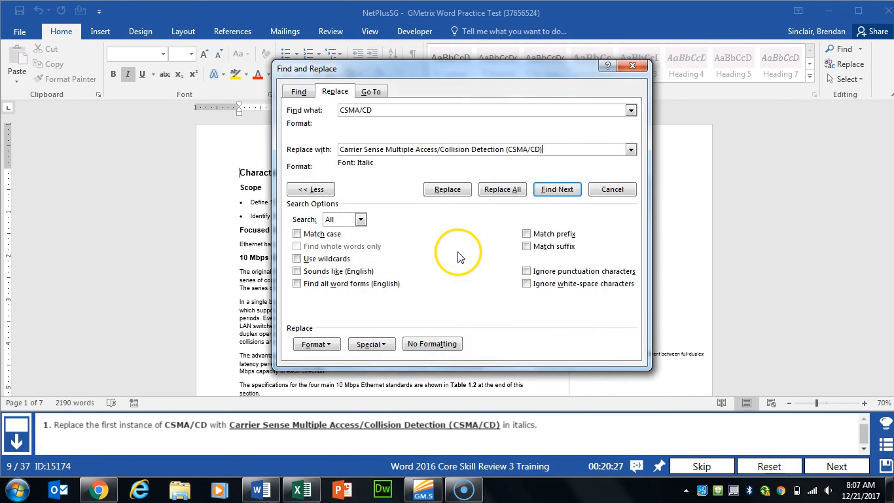
Step: Find and replace only the first instance of CSMA/CD, close the dialog, and advance to the next task
{"action": "left_click", "coordinate": [447, 190]}
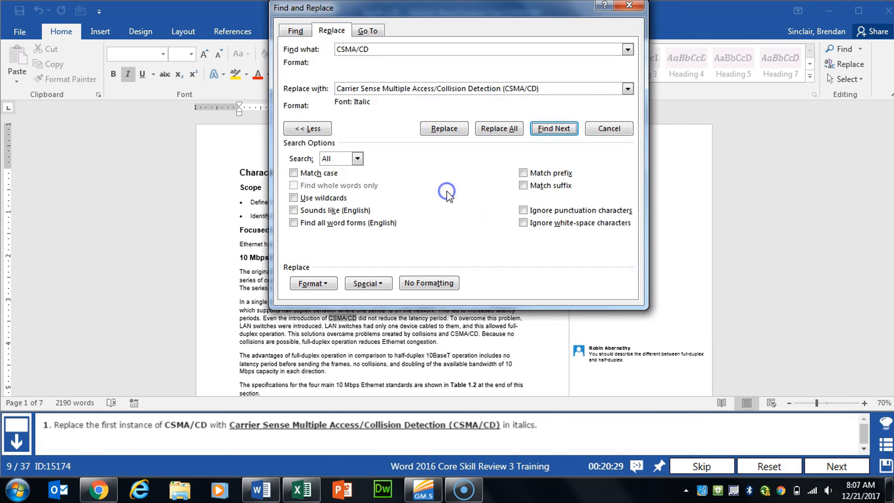
{"action": "left_click", "coordinate": [453, 136]}
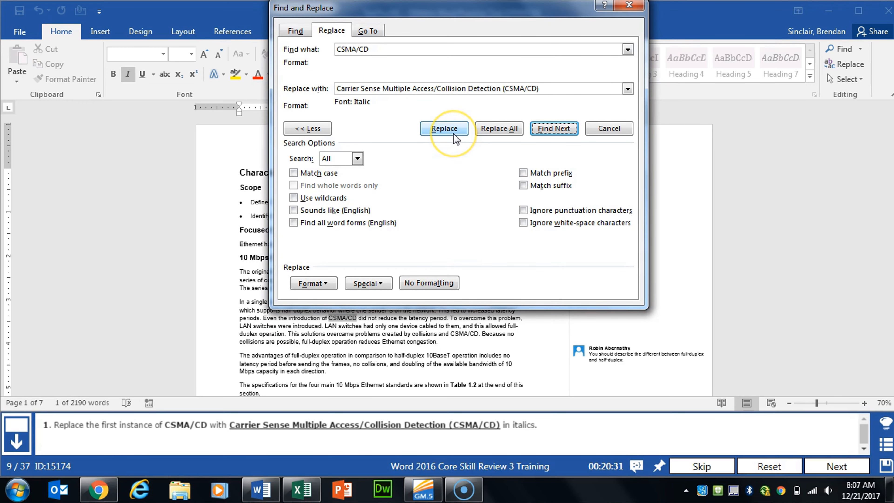
{"action": "left_click", "coordinate": [454, 133]}
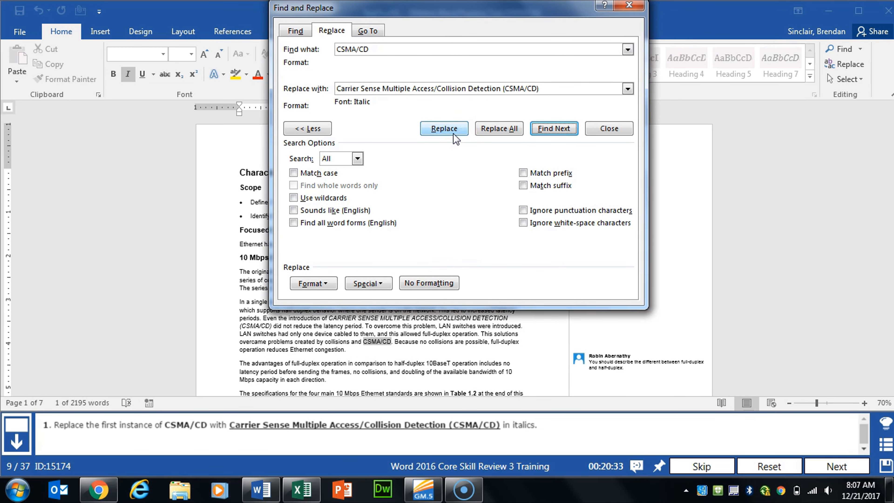
{"action": "left_click", "coordinate": [631, 6]}
{"action": "left_click", "coordinate": [837, 465]}
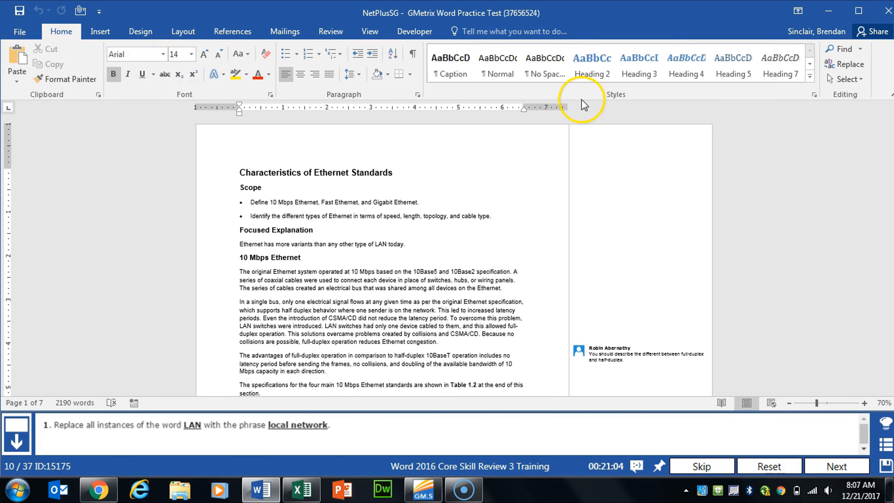
Step: Replace all instances of LAN with local network, close the dialog, and advance to the next task
{"action": "left_click", "coordinate": [851, 64]}
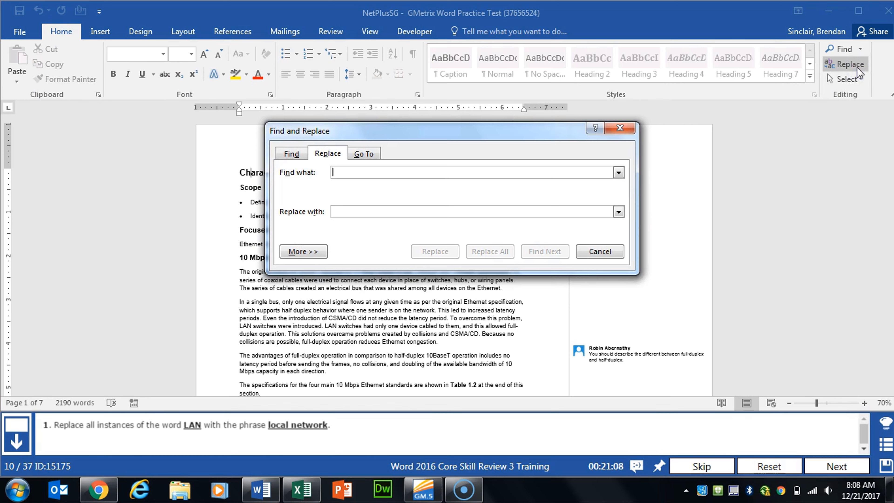
{"action": "type", "text": "Lan"}
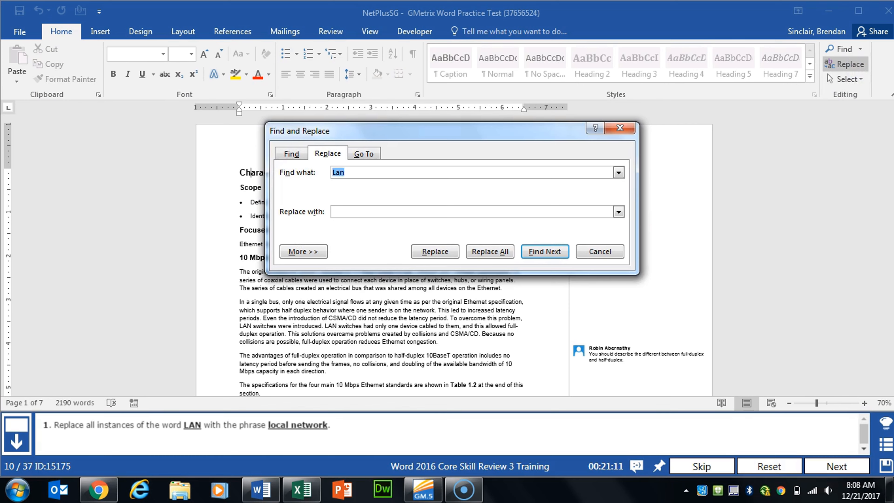
{"action": "type", "text": "Local"}
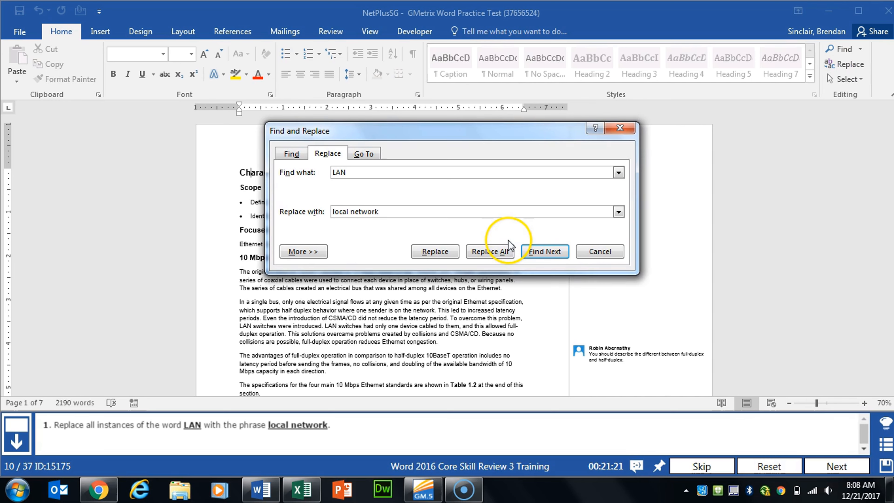
{"action": "left_click", "coordinate": [488, 252]}
{"action": "left_click", "coordinate": [453, 281]}
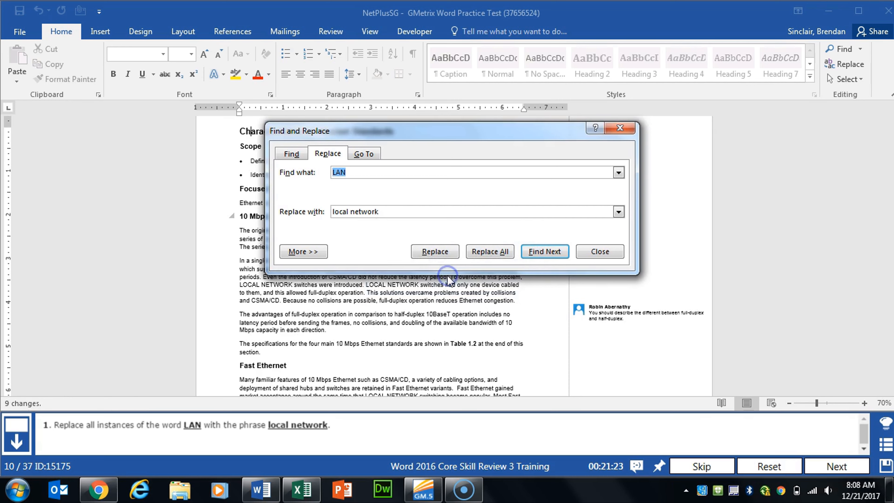
{"action": "left_click", "coordinate": [600, 251]}
{"action": "left_click", "coordinate": [837, 466]}
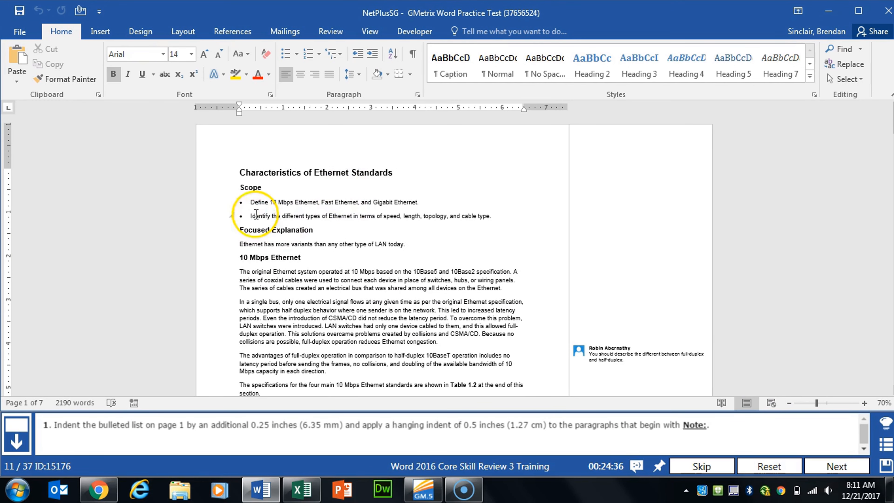
Step: Select the two bulleted items on page 1 and increase their indent by one level
{"action": "left_click", "coordinate": [248, 202]}
{"action": "left_click_drag", "start_coordinate": [248, 202], "coordinate": [500, 216]}
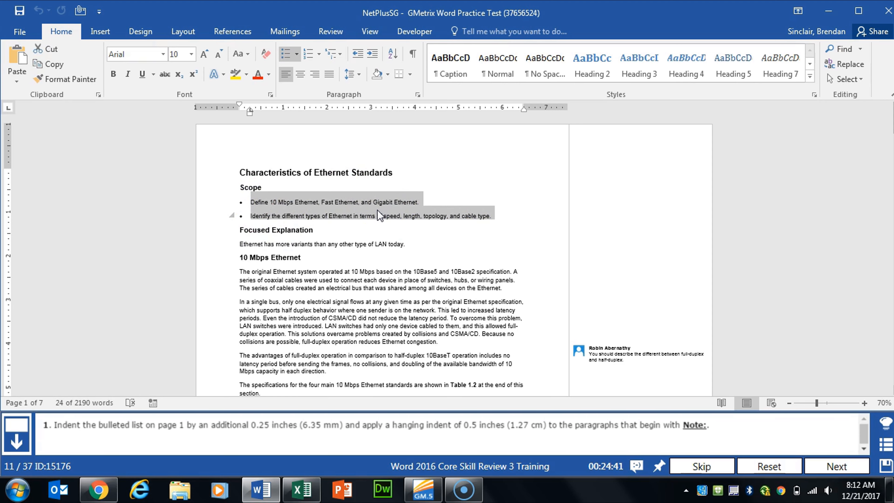
{"action": "left_click", "coordinate": [373, 53]}
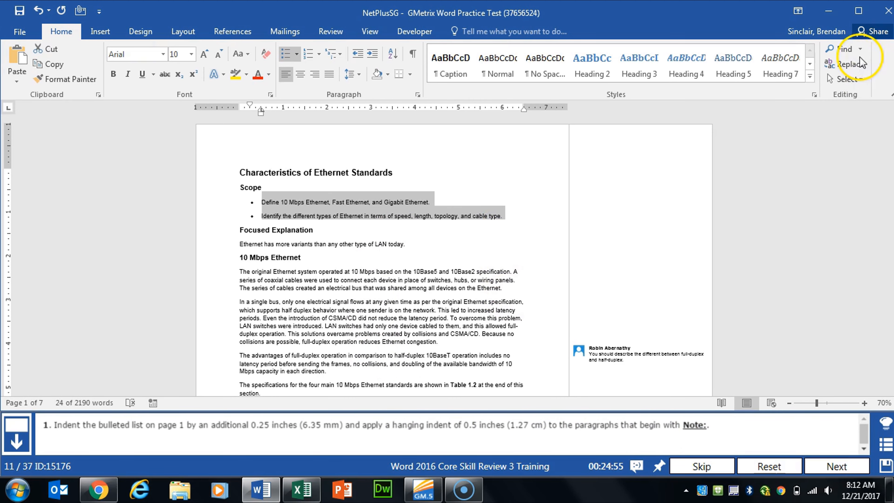
Step: Search the document for Note: and apply a 0.5-inch hanging indent to the first Note: paragraph
{"action": "left_click", "coordinate": [843, 50]}
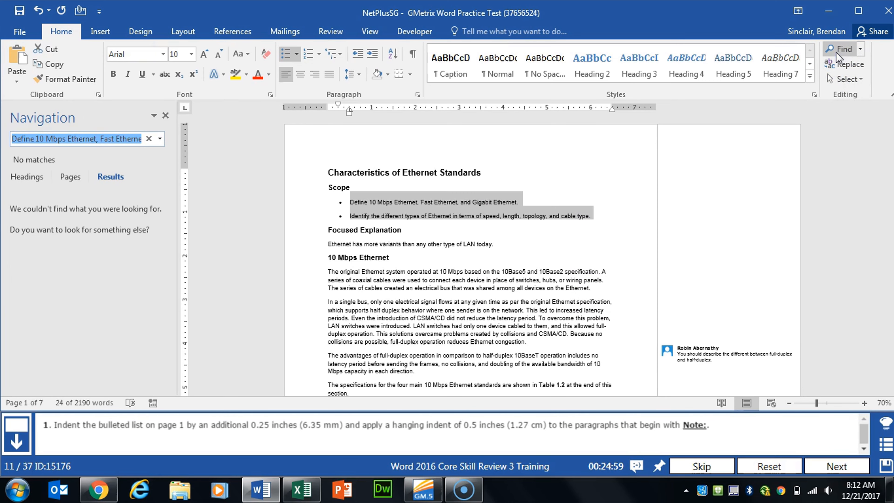
{"action": "type", "text": "Note:"}
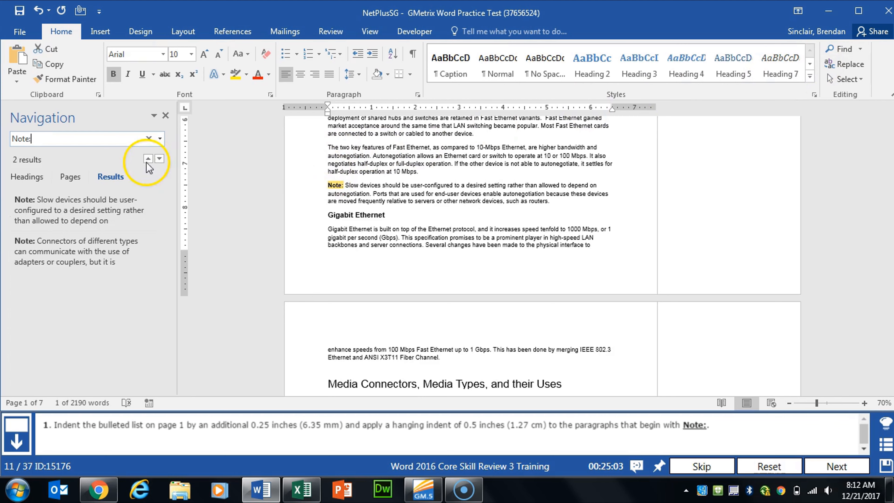
{"action": "left_click", "coordinate": [38, 207]}
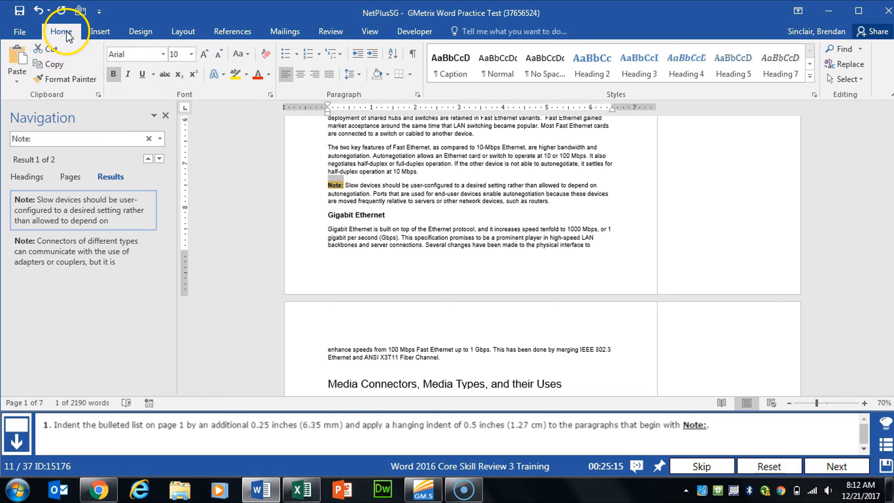
{"action": "left_click", "coordinate": [418, 95]}
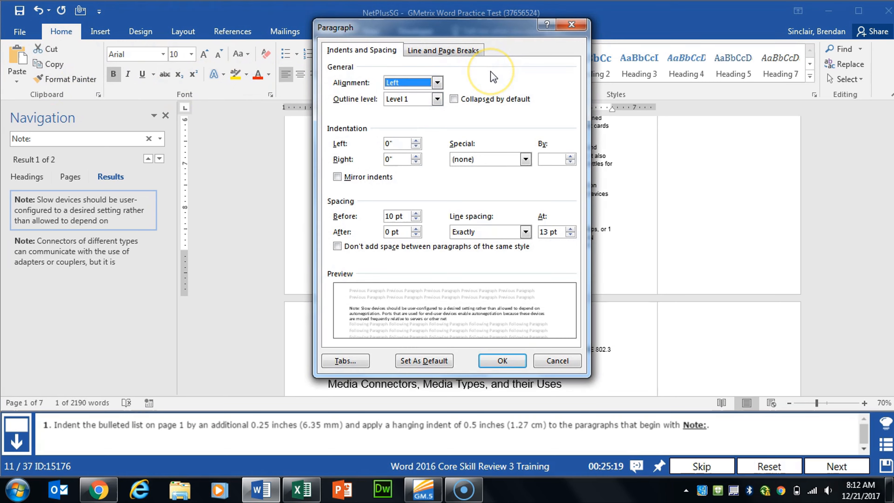
{"action": "left_click", "coordinate": [525, 159]}
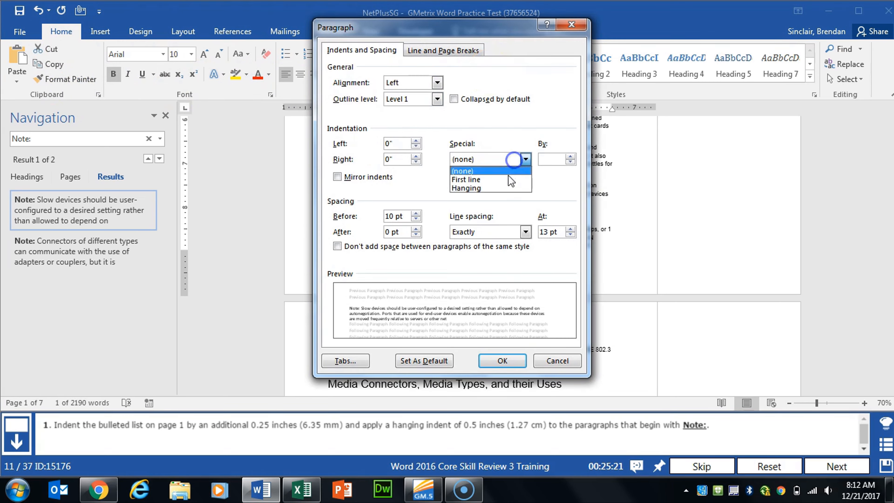
{"action": "left_click", "coordinate": [490, 186]}
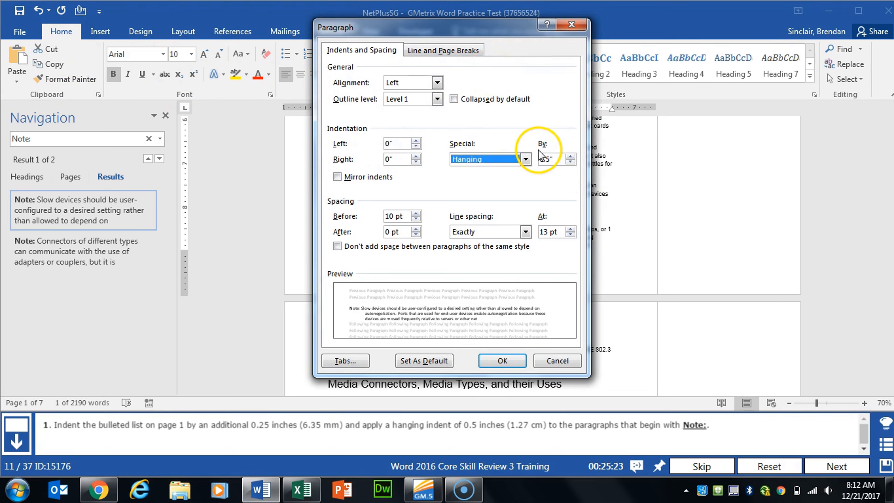
{"action": "left_click", "coordinate": [502, 360]}
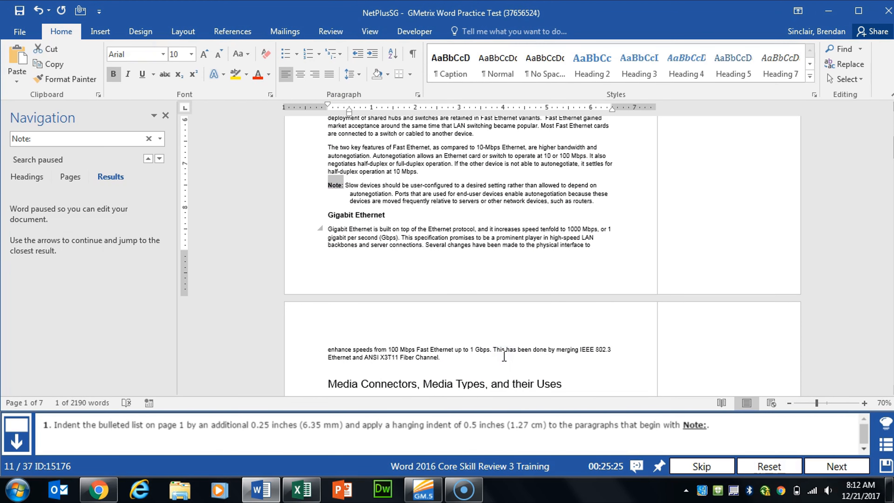
Step: Apply a 0.5-inch hanging indent to the second Note: paragraph and advance to the next task
{"action": "left_click", "coordinate": [89, 139]}
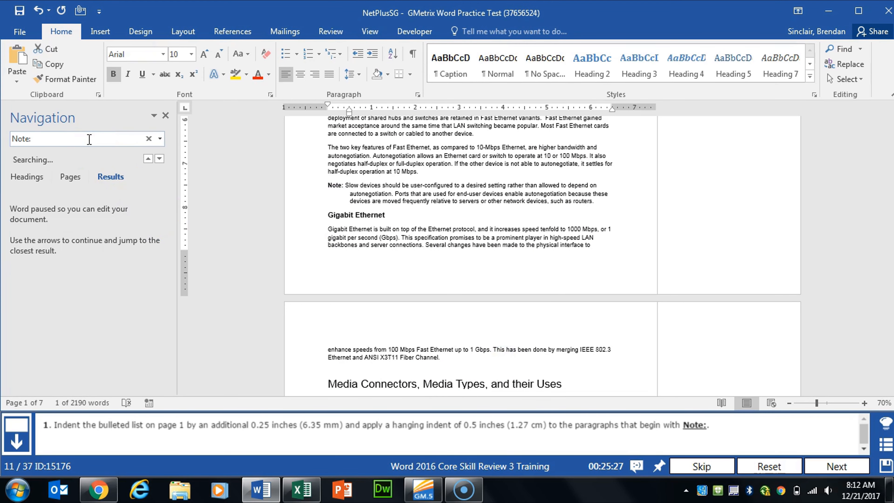
{"action": "left_click", "coordinate": [61, 251]}
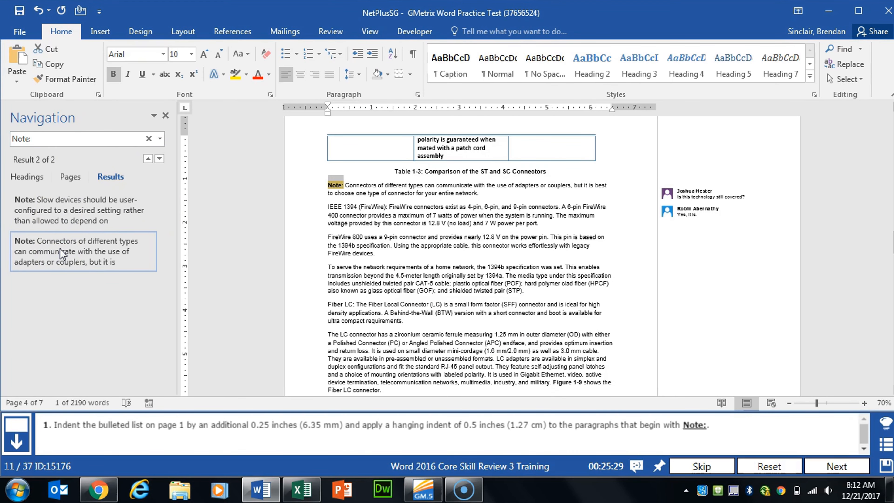
{"action": "left_click", "coordinate": [416, 95]}
{"action": "left_click", "coordinate": [464, 160]}
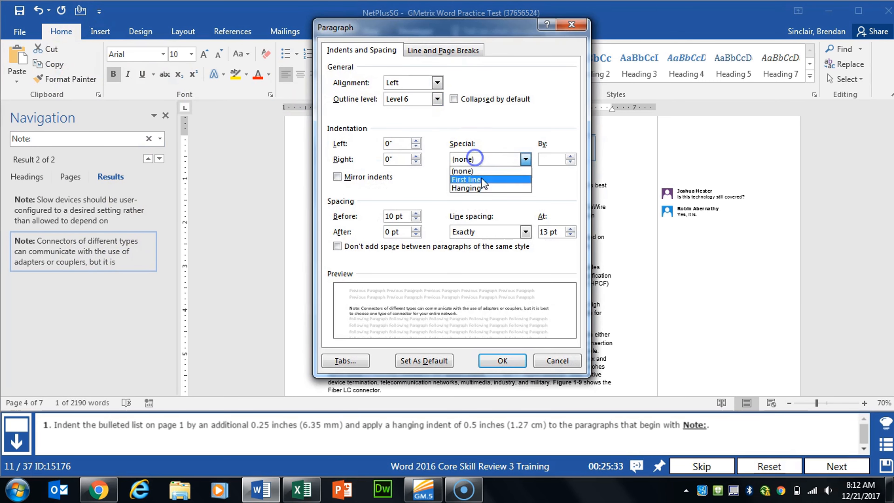
{"action": "left_click", "coordinate": [482, 191]}
{"action": "left_click", "coordinate": [502, 361]}
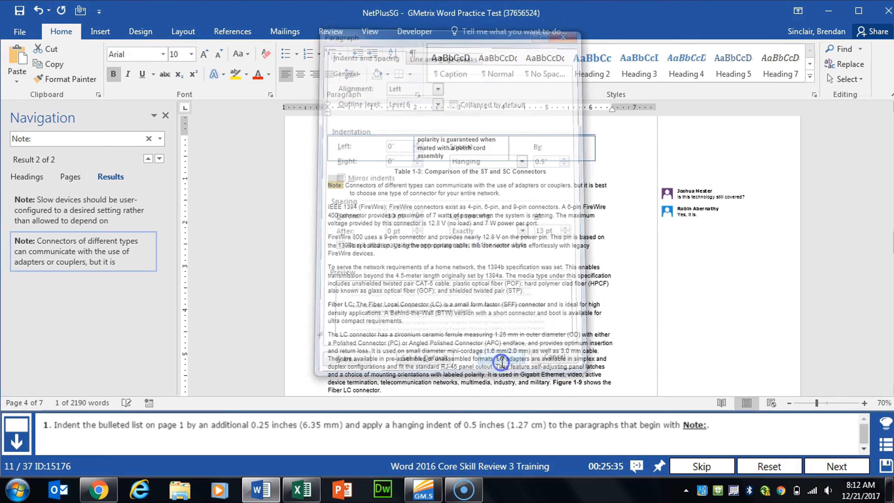
{"action": "left_click", "coordinate": [832, 465]}
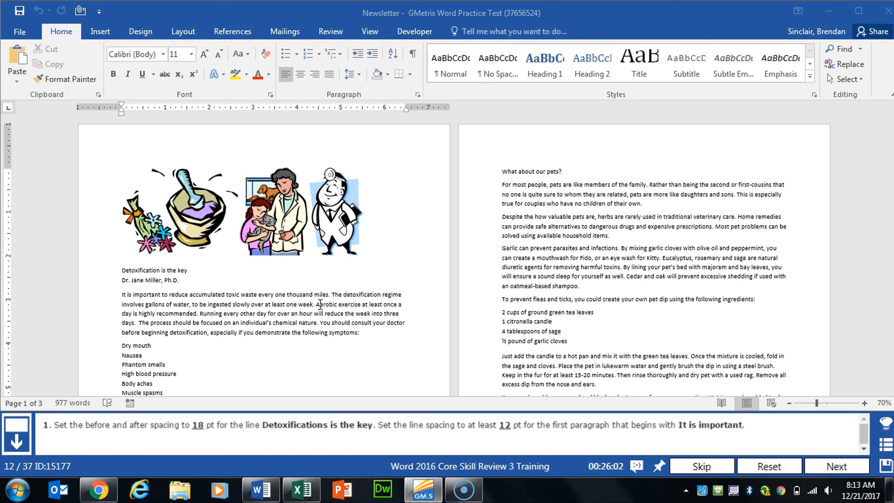
Step: Set the spacing before and after the line Detoxification is the key to 18 pt
{"action": "left_click", "coordinate": [327, 305]}
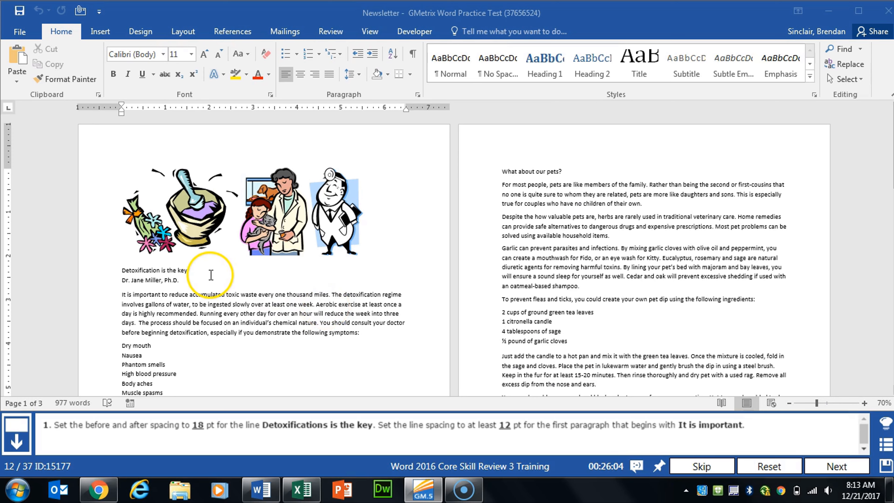
{"action": "left_click", "coordinate": [135, 270]}
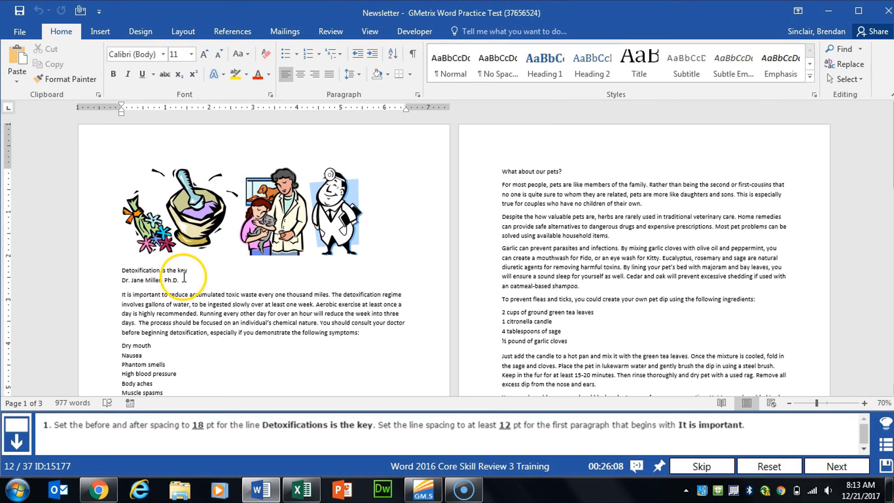
{"action": "left_click", "coordinate": [198, 36]}
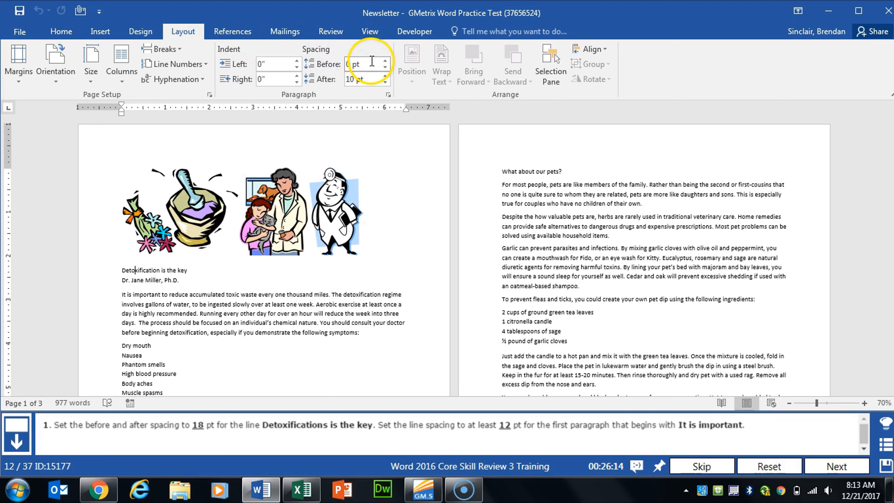
{"action": "left_click", "coordinate": [385, 63]}
{"action": "left_click", "coordinate": [385, 62]}
{"action": "left_click", "coordinate": [385, 62]}
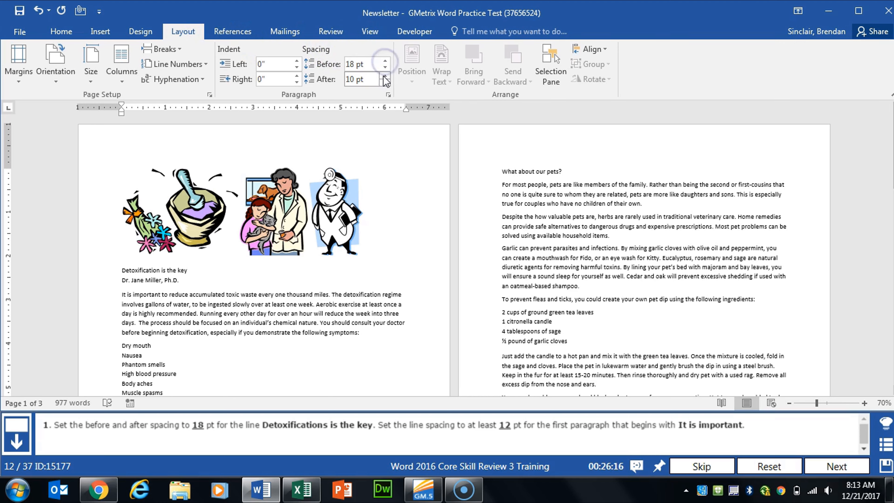
{"action": "left_click", "coordinate": [385, 76]}
{"action": "left_click", "coordinate": [384, 77]}
{"action": "left_click", "coordinate": [178, 309]}
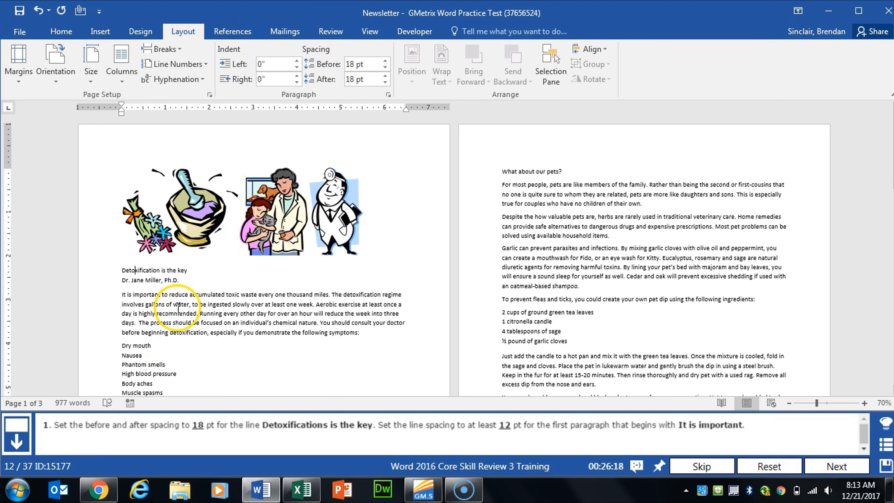
{"action": "left_click", "coordinate": [168, 270]}
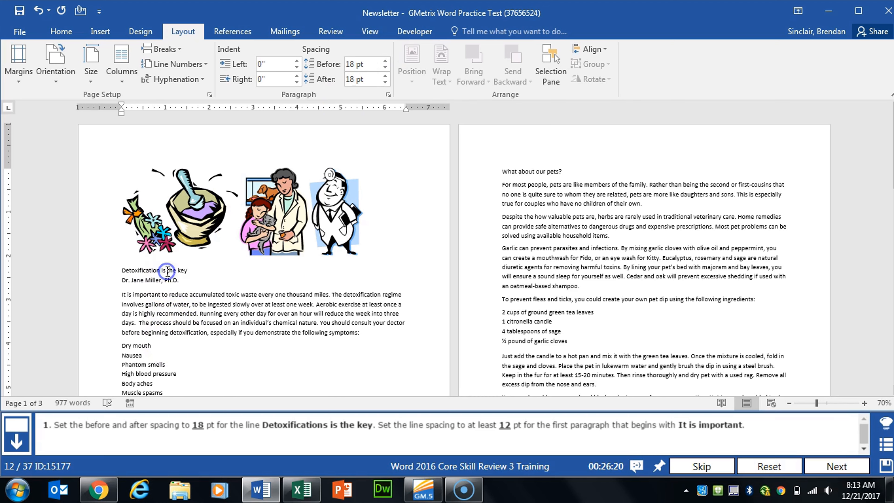
Step: Set the line spacing of the paragraph beginning It is important to At least 12 pt, then advance to the next task
{"action": "left_click", "coordinate": [142, 294]}
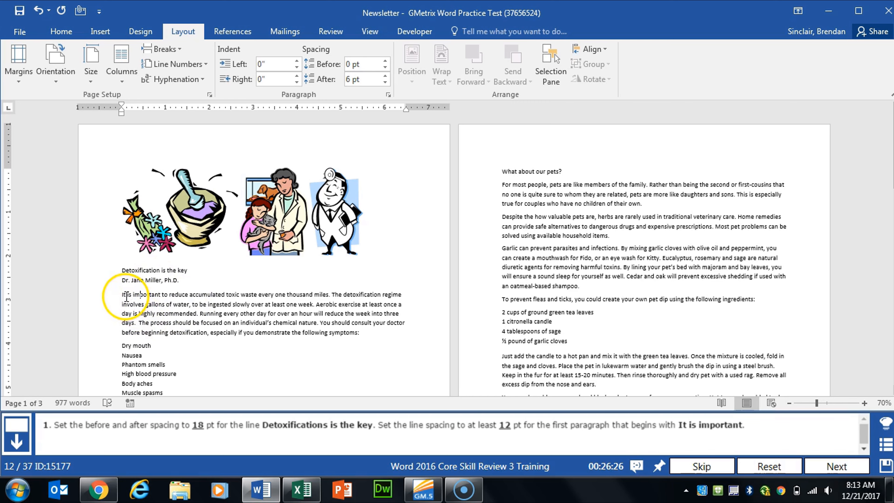
{"action": "left_click_drag", "start_coordinate": [122, 295], "coordinate": [362, 334]}
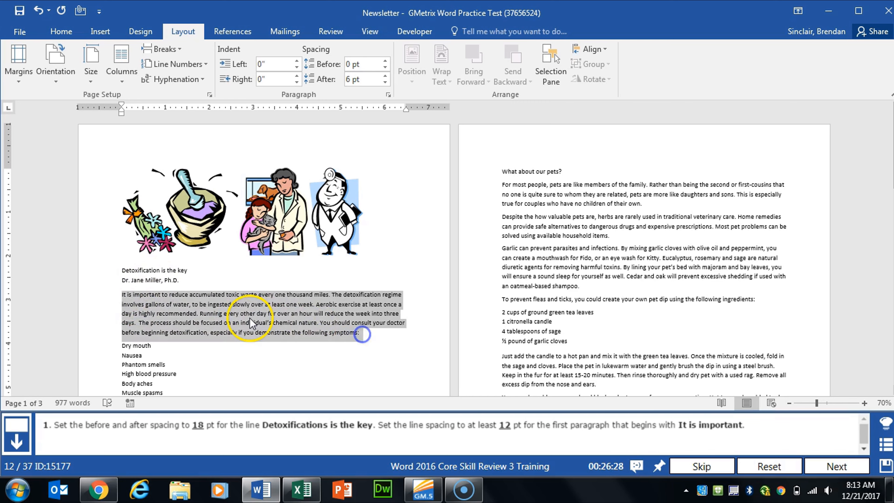
{"action": "left_click", "coordinate": [389, 95]}
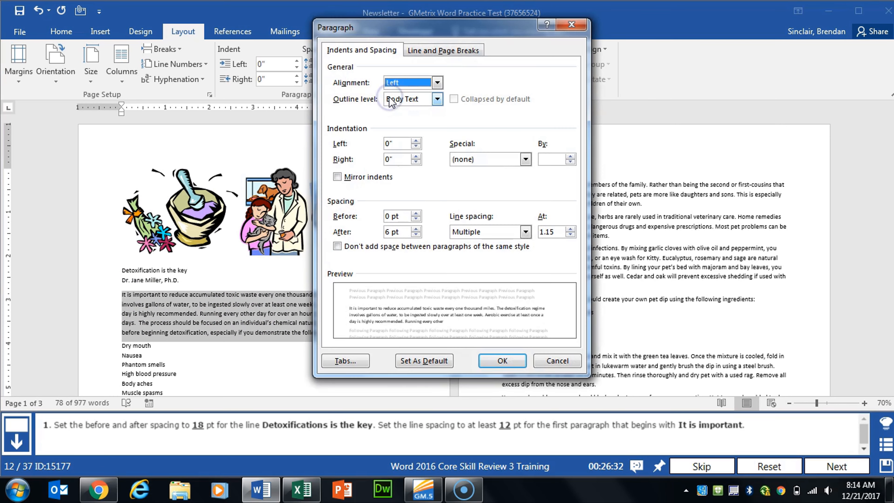
{"action": "left_click", "coordinate": [493, 231]}
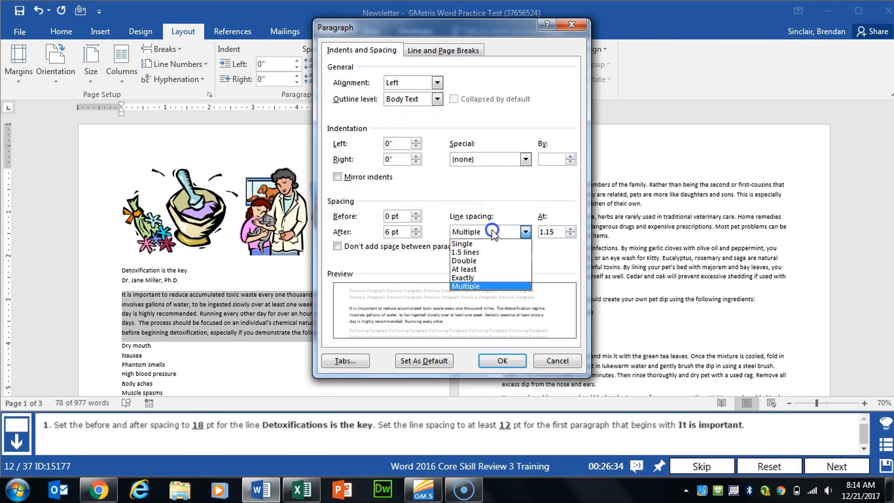
{"action": "left_click", "coordinate": [489, 270]}
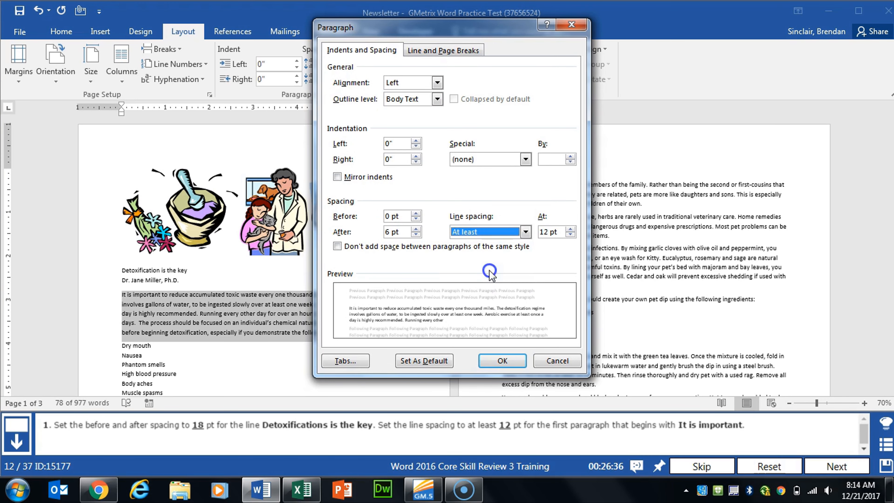
{"action": "left_click", "coordinate": [553, 232]}
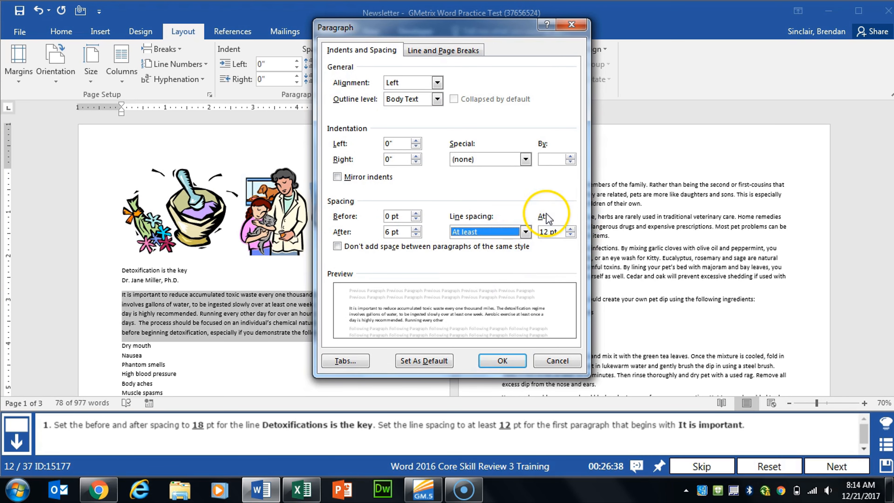
{"action": "left_click", "coordinate": [510, 359]}
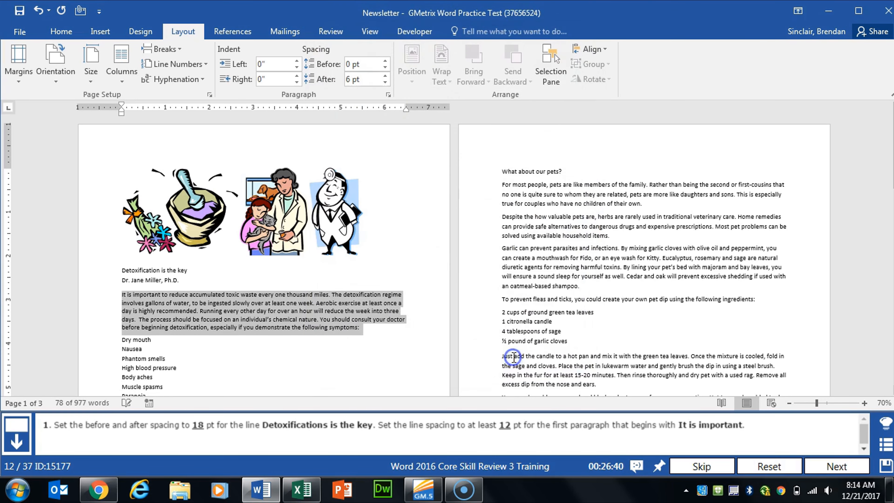
{"action": "left_click", "coordinate": [837, 466]}
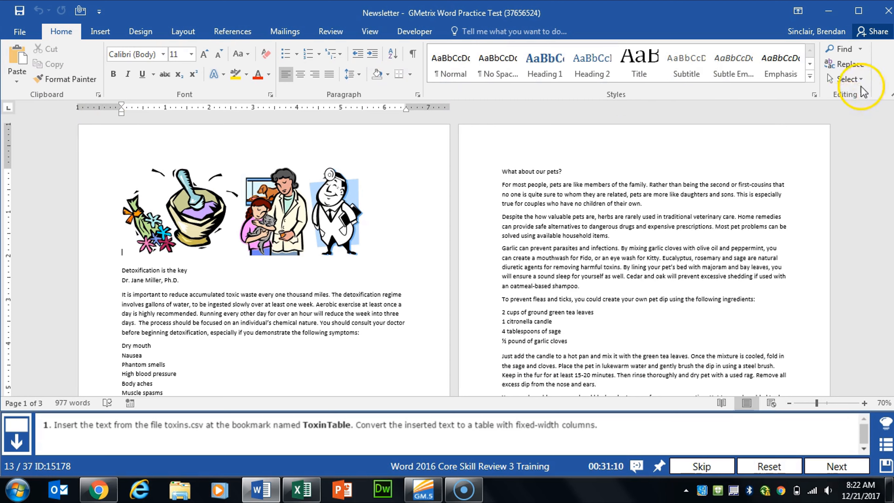
Step: Go to the bookmark named ToxinTable and close the Go To dialog
{"action": "left_click", "coordinate": [860, 49]}
{"action": "left_click", "coordinate": [858, 97]}
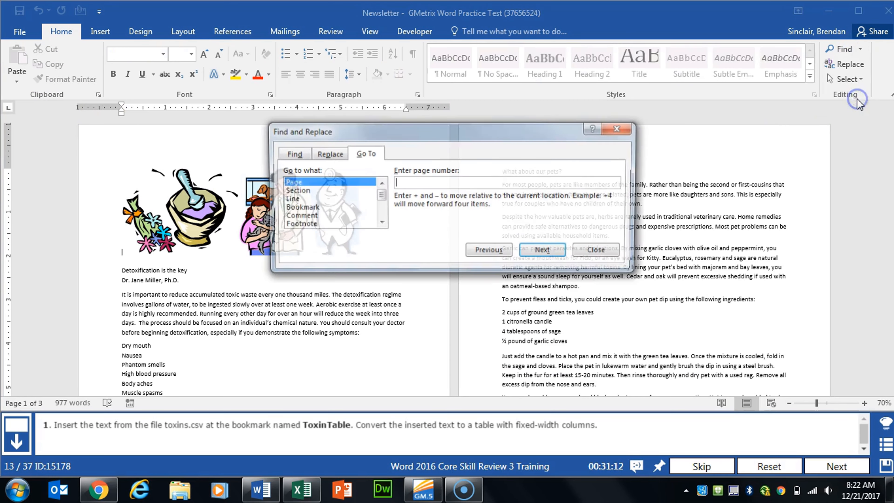
{"action": "left_click", "coordinate": [298, 207]}
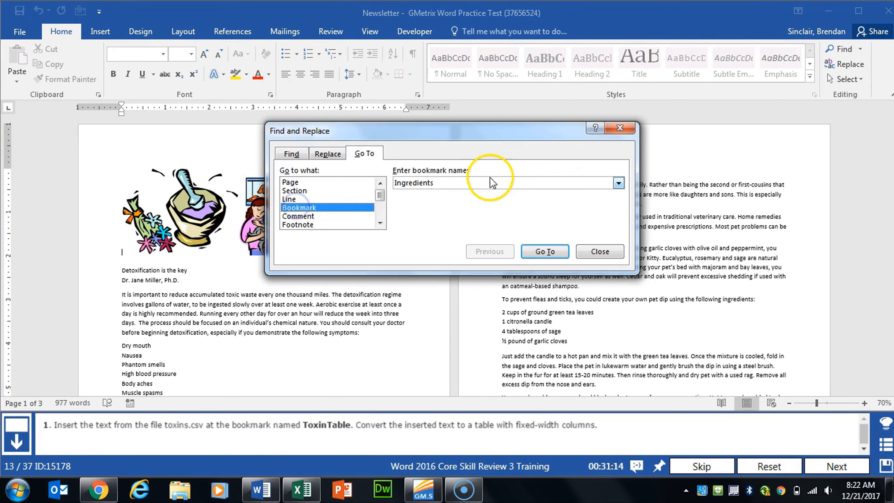
{"action": "left_click", "coordinate": [618, 183]}
{"action": "left_click", "coordinate": [451, 214]}
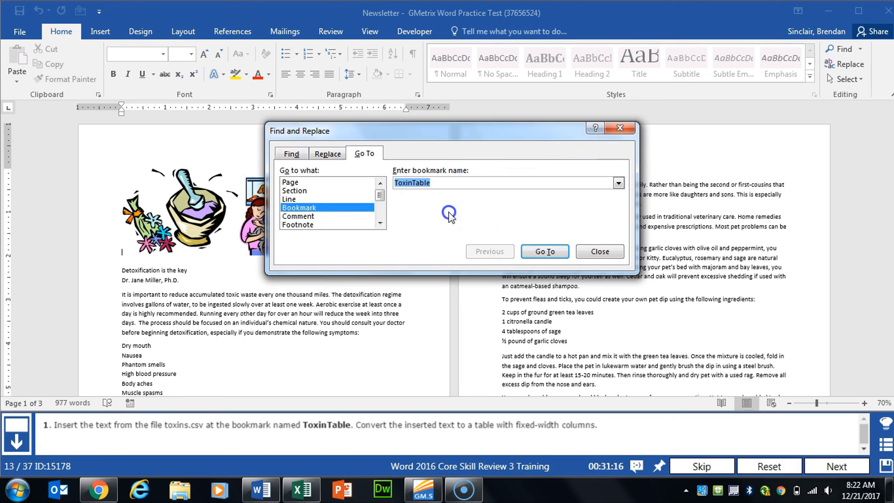
{"action": "left_click", "coordinate": [546, 250]}
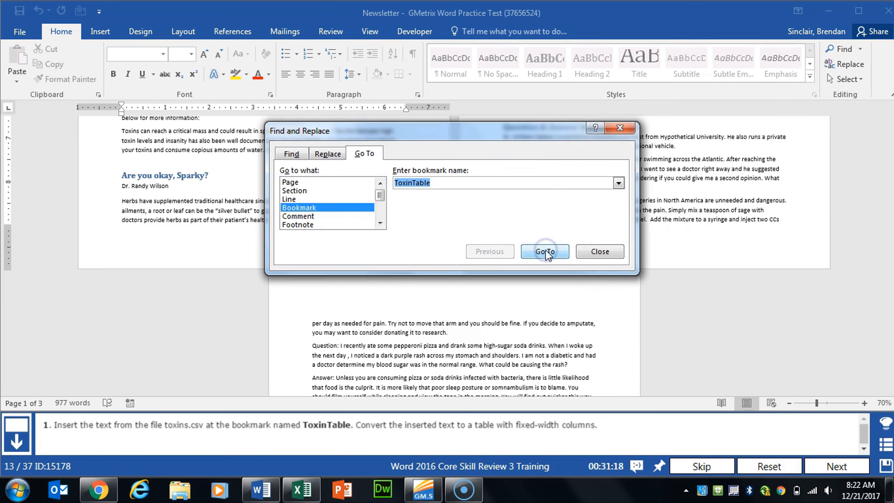
{"action": "left_click", "coordinate": [600, 251]}
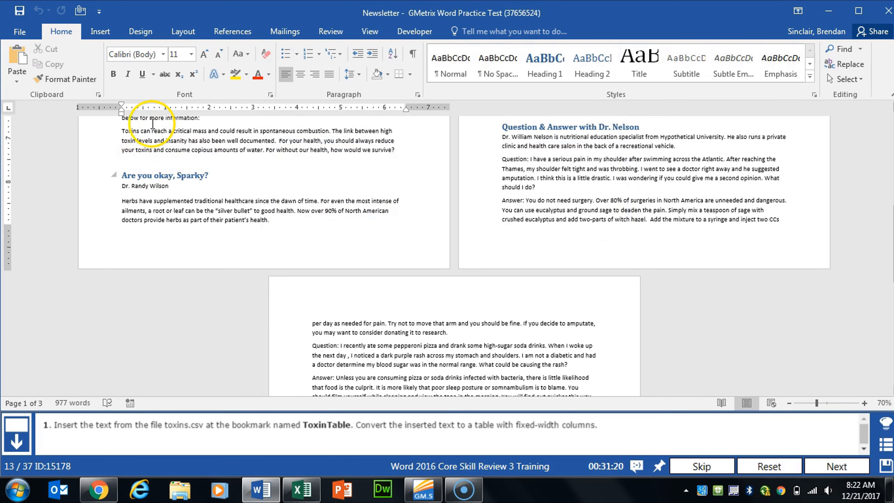
Step: Insert the text from the toxins file in the GMetrixTemplates folder at the ToxinTable bookmark, showing all file types
{"action": "left_click", "coordinate": [101, 32]}
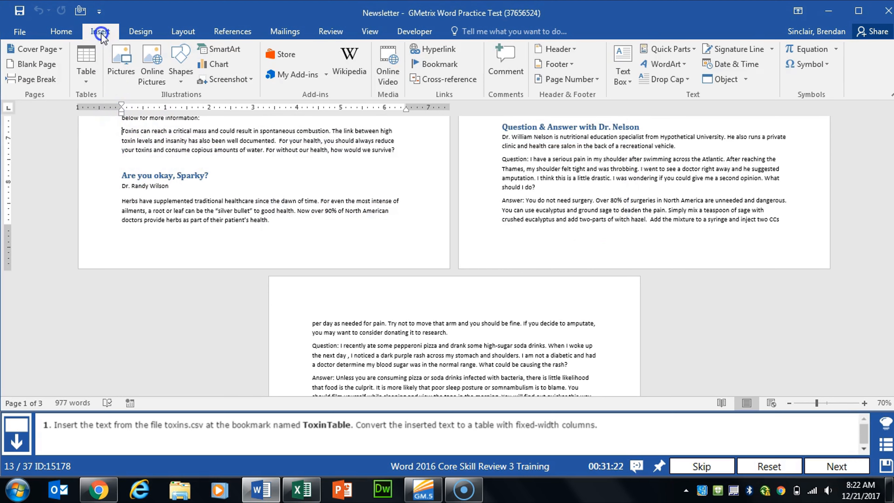
{"action": "left_click", "coordinate": [746, 79]}
{"action": "left_click", "coordinate": [770, 117]}
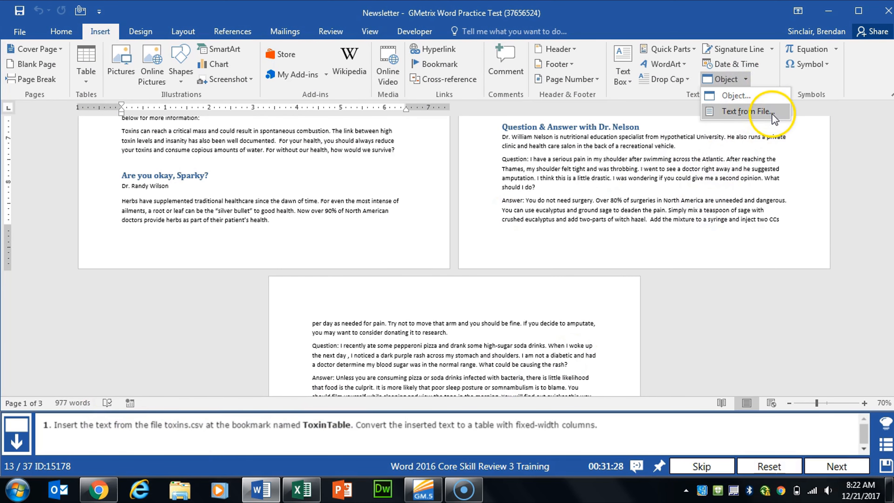
{"action": "left_click", "coordinate": [771, 116]}
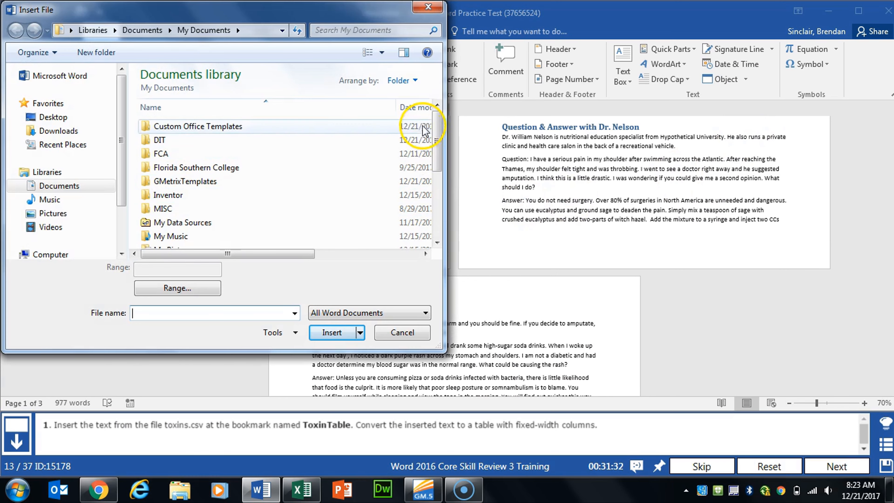
{"action": "left_click", "coordinate": [189, 181]}
{"action": "double_click", "coordinate": [188, 181]}
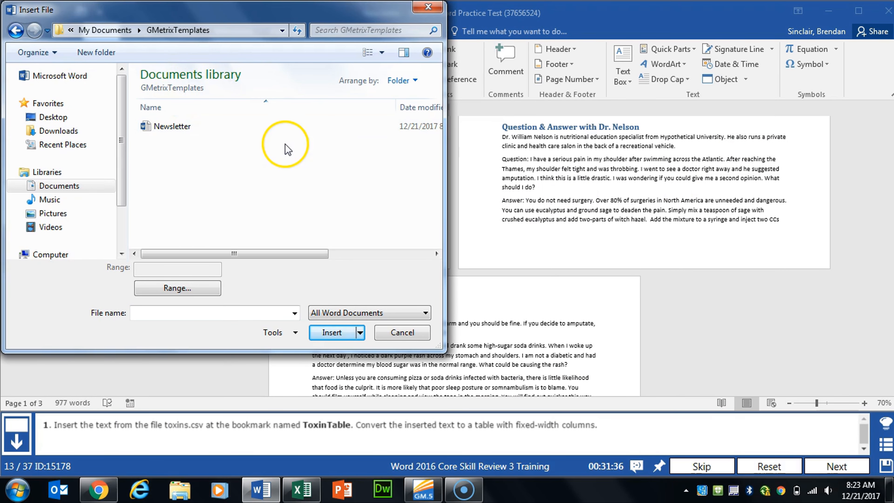
{"action": "left_click", "coordinate": [348, 313]}
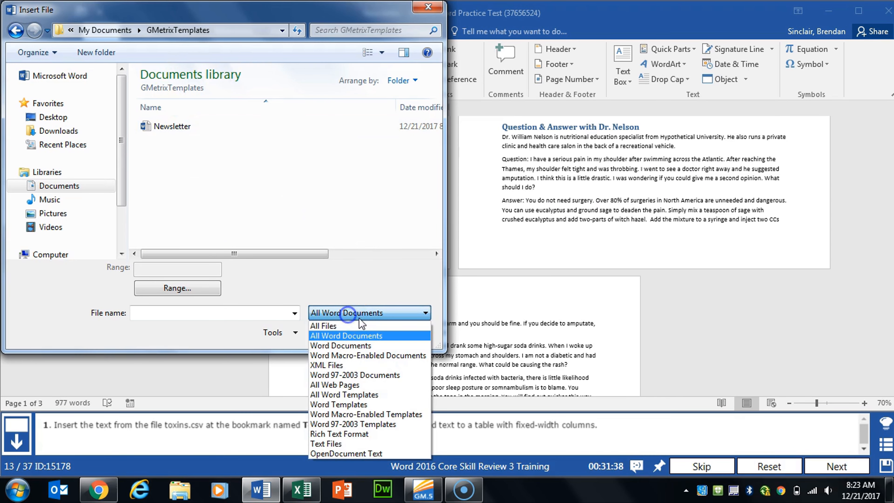
{"action": "left_click", "coordinate": [379, 327]}
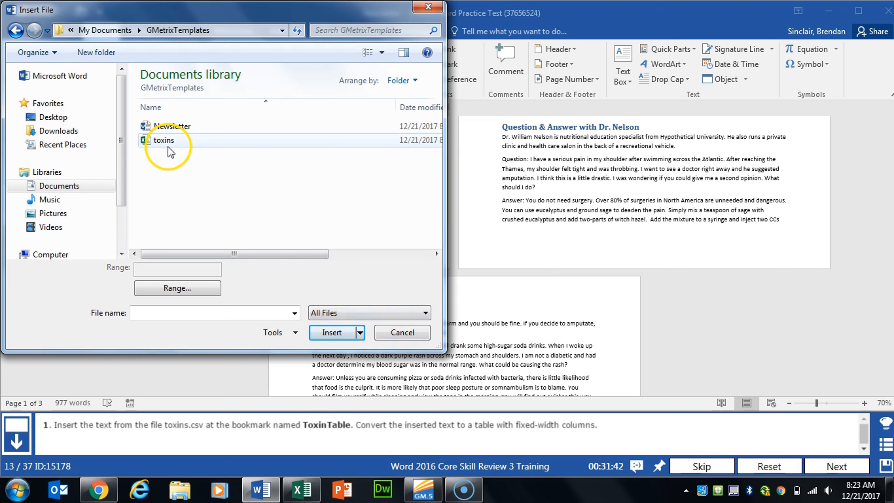
{"action": "left_click", "coordinate": [179, 143]}
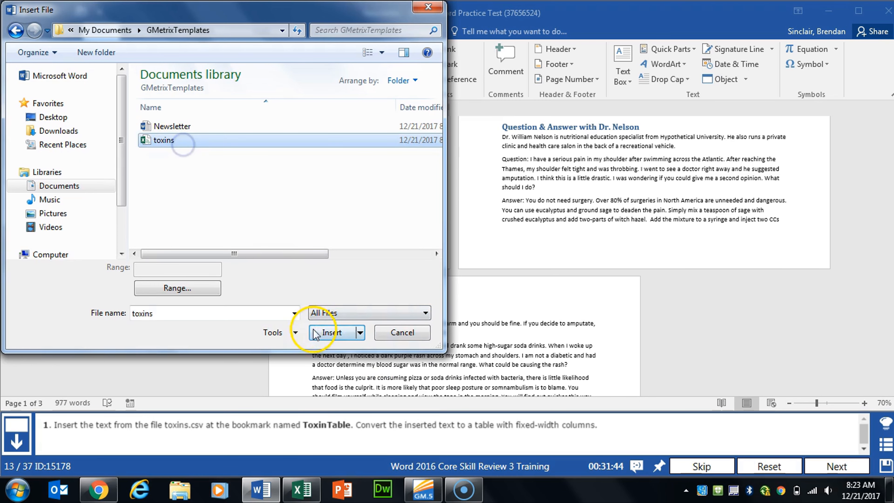
{"action": "left_click", "coordinate": [331, 333]}
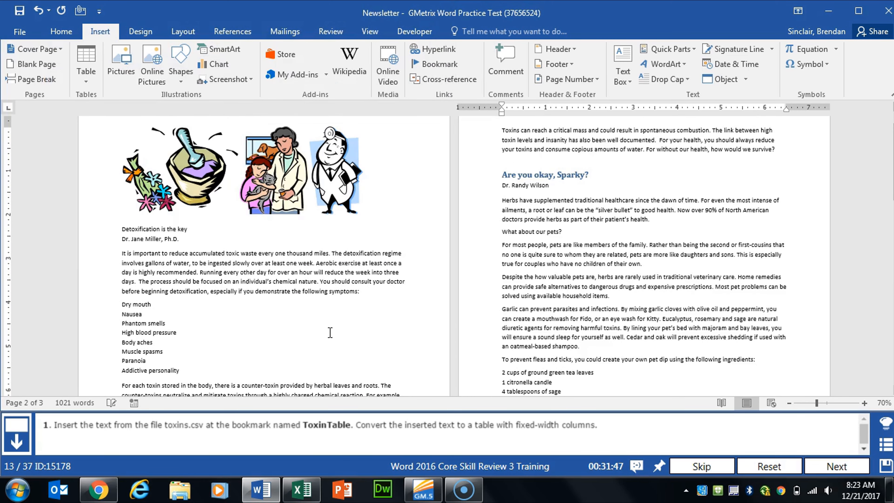
Step: Convert the inserted comma-separated toxin text into a four-column table with fixed column width, then advance to the next task
{"action": "scroll", "coordinate": [286, 326], "scroll_direction": "down", "scroll_amount": 5}
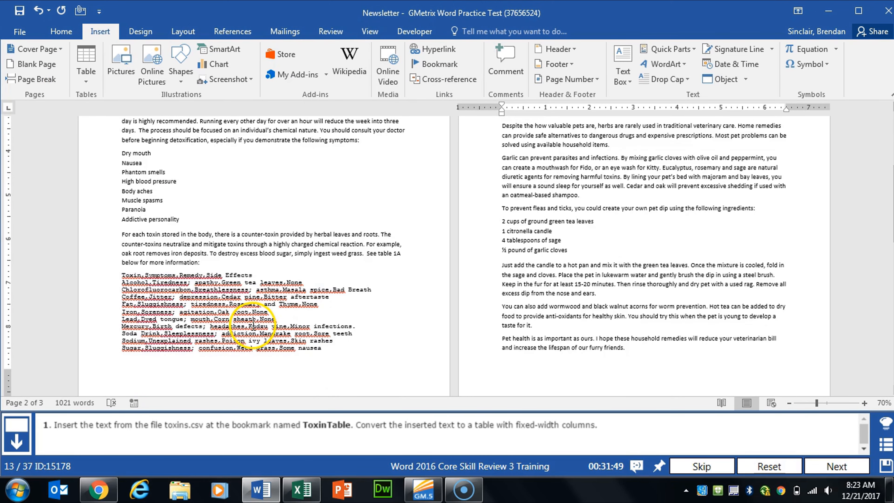
{"action": "left_click", "coordinate": [120, 275]}
{"action": "left_click_drag", "start_coordinate": [120, 276], "coordinate": [335, 347]}
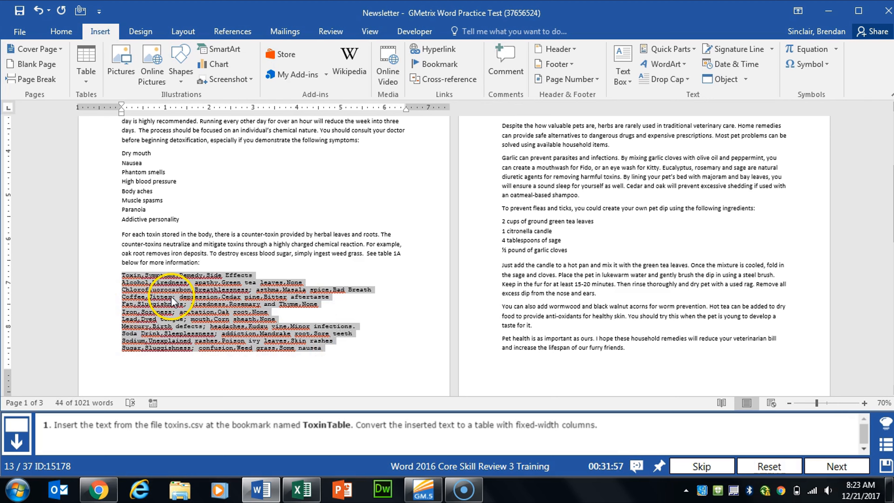
{"action": "left_click", "coordinate": [86, 82]}
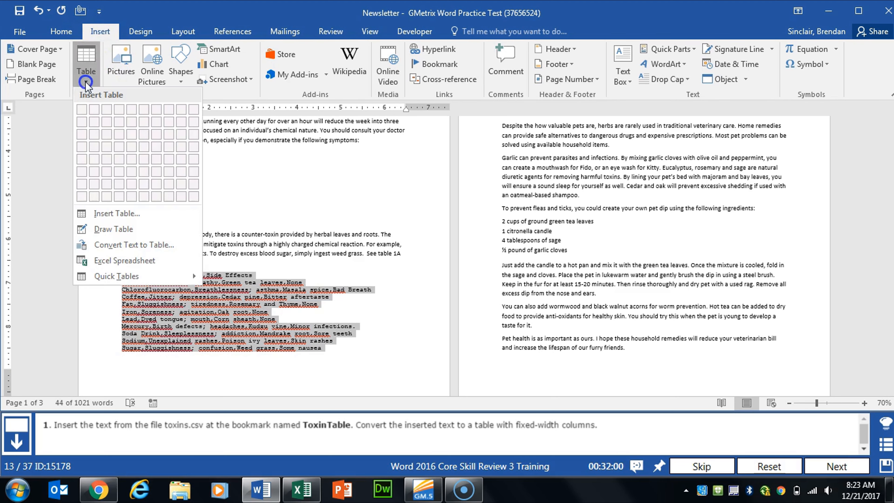
{"action": "left_click", "coordinate": [158, 245]}
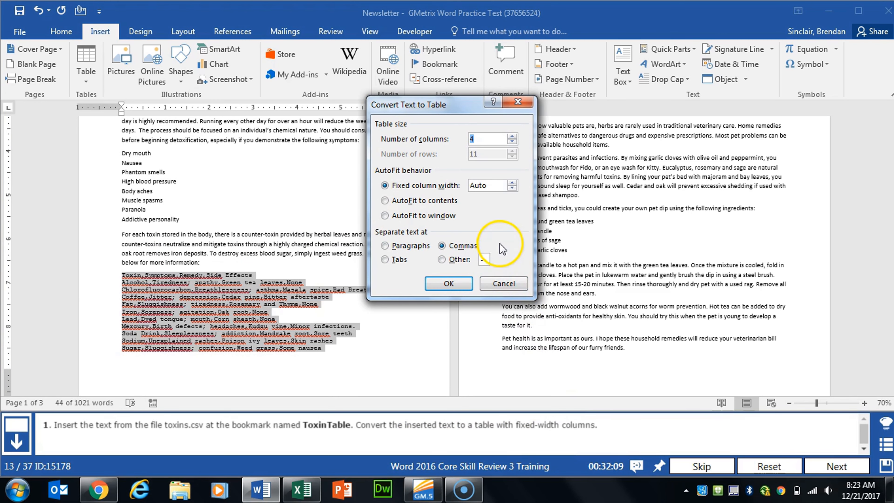
{"action": "left_click", "coordinate": [464, 288]}
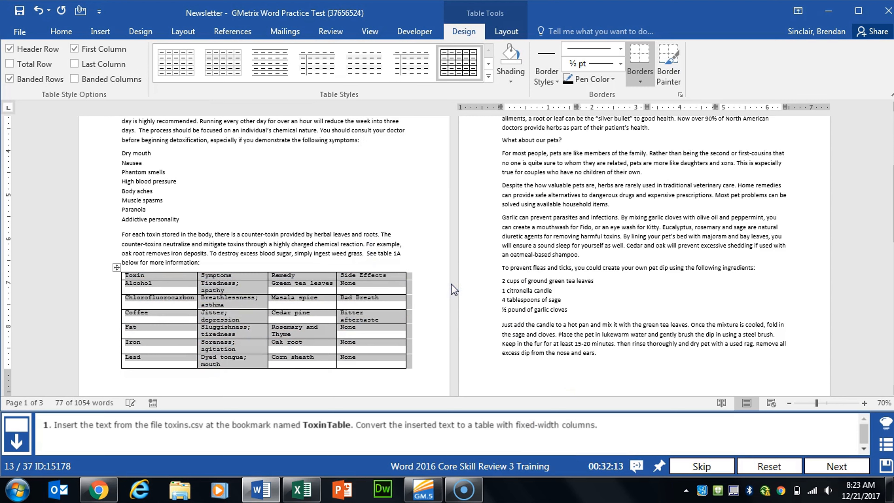
{"action": "left_click", "coordinate": [837, 466]}
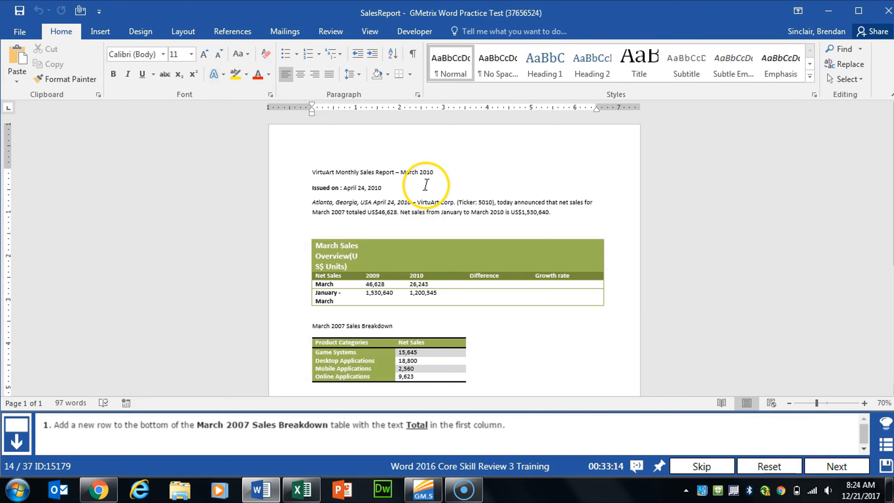
{"action": "scroll", "coordinate": [426, 184], "scroll_direction": "down", "scroll_amount": 4}
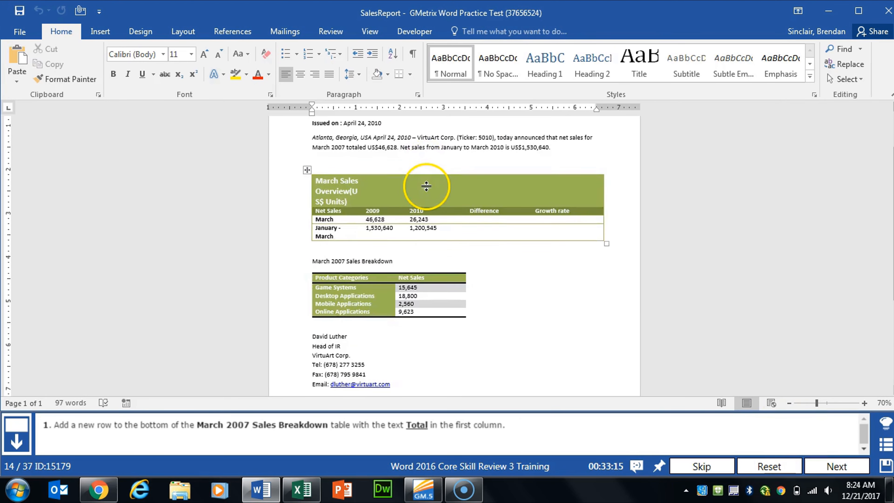
Step: Add a new bottom row to the March 2007 Sales Breakdown table with Total in the first column, then advance to the next task
{"action": "left_click", "coordinate": [366, 248]}
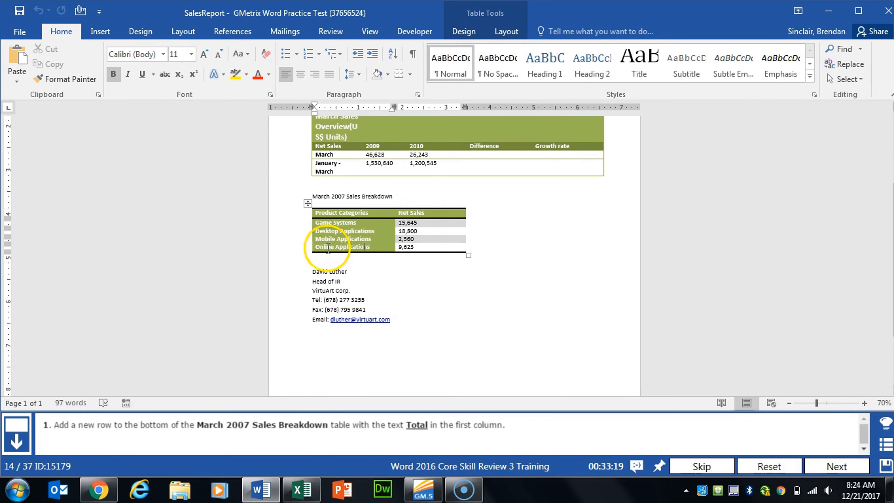
{"action": "left_click", "coordinate": [307, 252]}
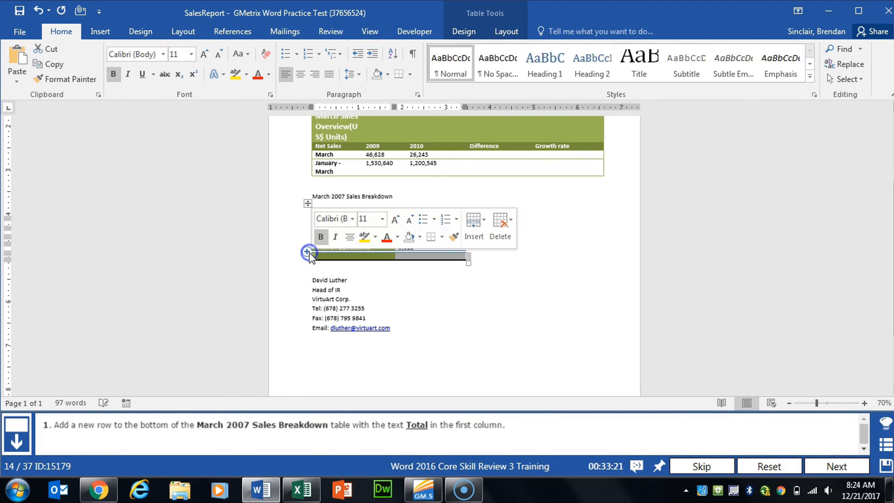
{"action": "left_click", "coordinate": [375, 255]}
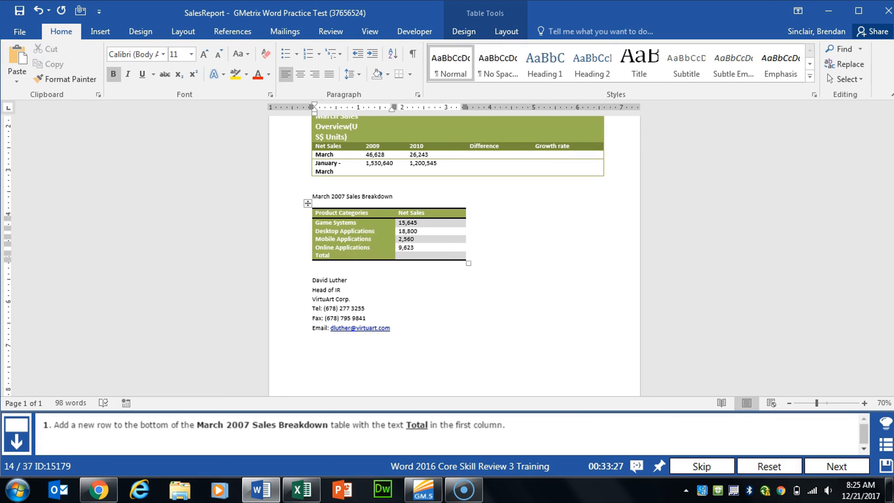
{"action": "left_click", "coordinate": [409, 255]}
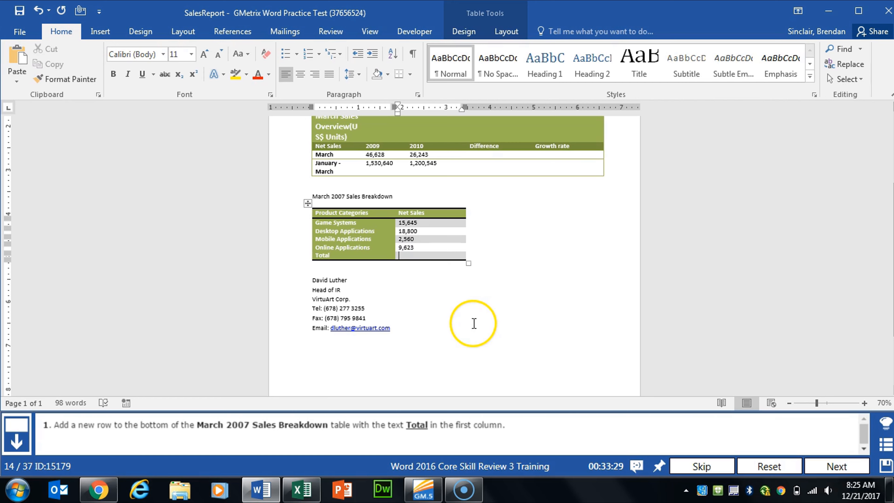
{"action": "left_click", "coordinate": [828, 466]}
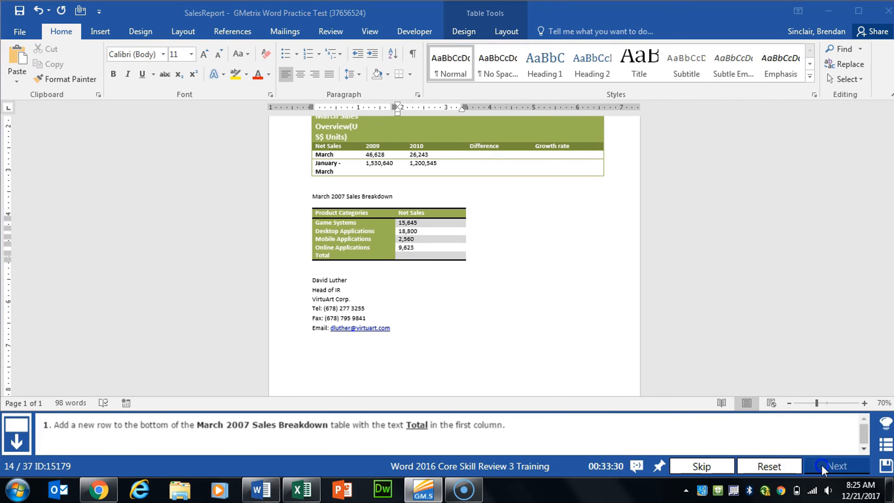
{"action": "scroll", "coordinate": [501, 192], "scroll_direction": "down", "scroll_amount": 3}
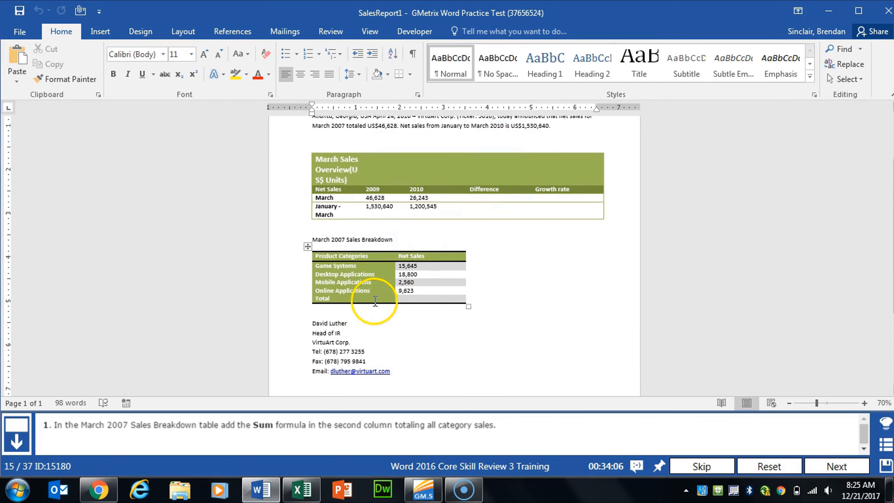
Step: Insert a =SUM(ABOVE) formula field in the Total row's second-column cell, then advance to the next task
{"action": "left_click", "coordinate": [421, 299]}
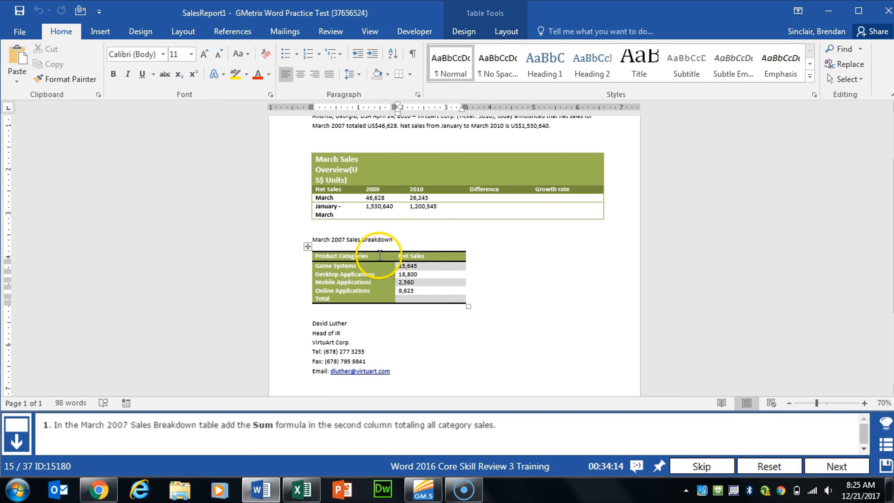
{"action": "left_click", "coordinate": [93, 32]}
{"action": "left_click", "coordinate": [689, 49]}
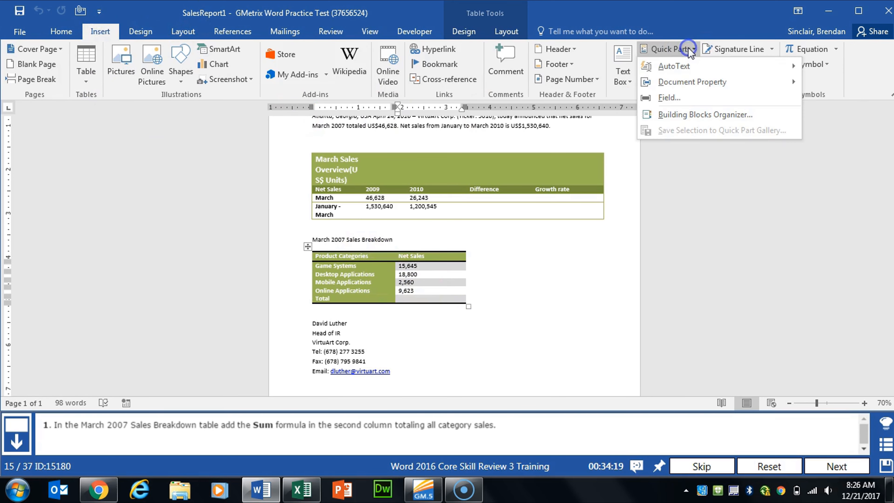
{"action": "left_click", "coordinate": [671, 98]}
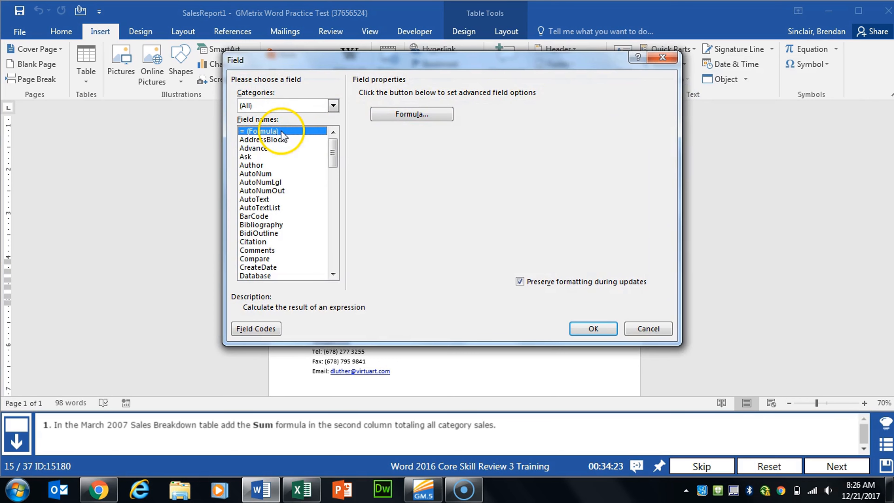
{"action": "left_click", "coordinate": [419, 114]}
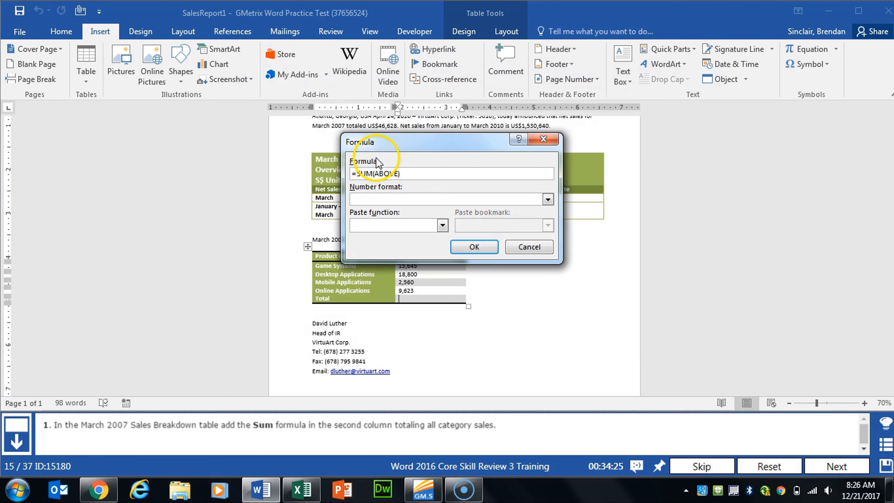
{"action": "left_click", "coordinate": [474, 247]}
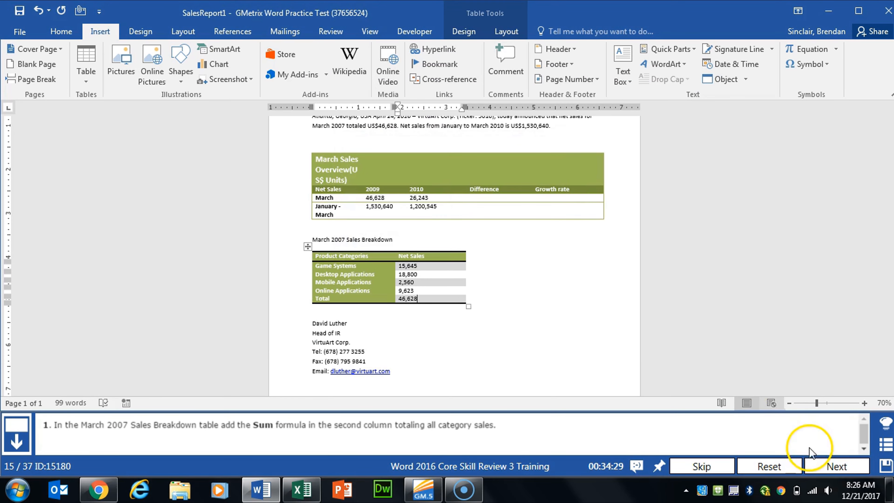
{"action": "left_click", "coordinate": [827, 465]}
{"action": "scroll", "coordinate": [371, 299], "scroll_direction": "down", "scroll_amount": 2}
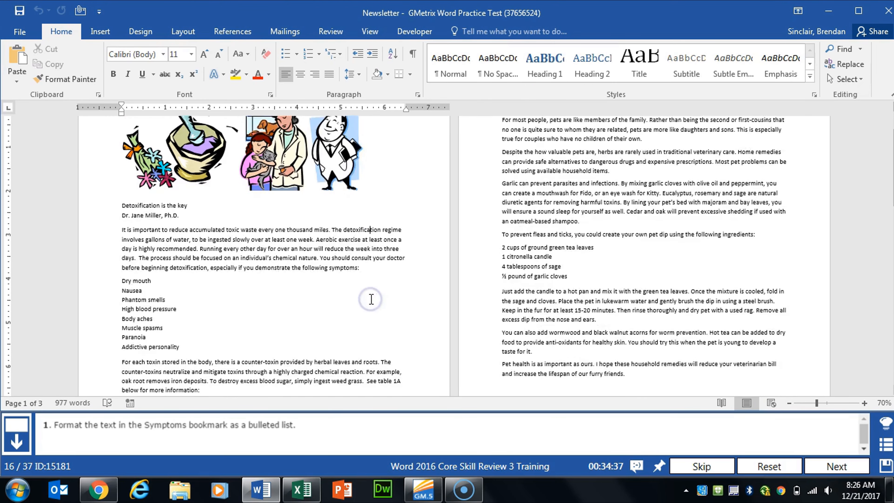
Step: Format the symptoms list as a bulleted list and advance to the next task
{"action": "left_click_drag", "start_coordinate": [122, 259], "coordinate": [174, 331]}
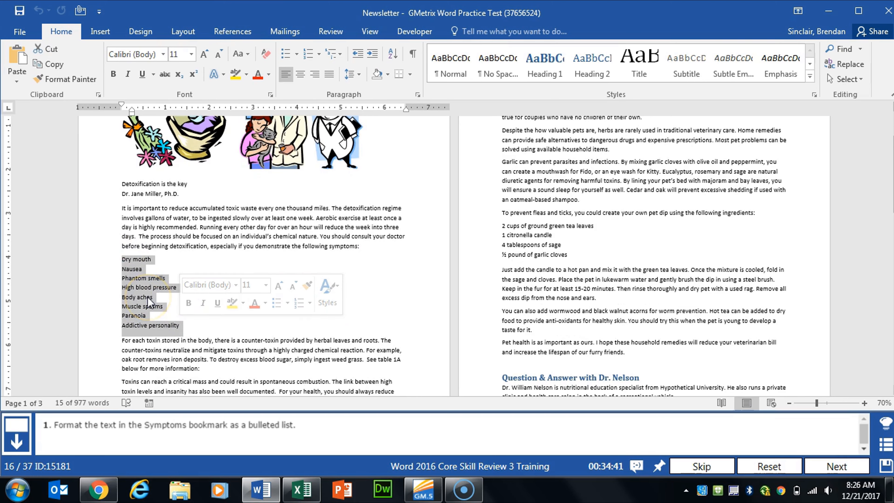
{"action": "left_click", "coordinate": [286, 56]}
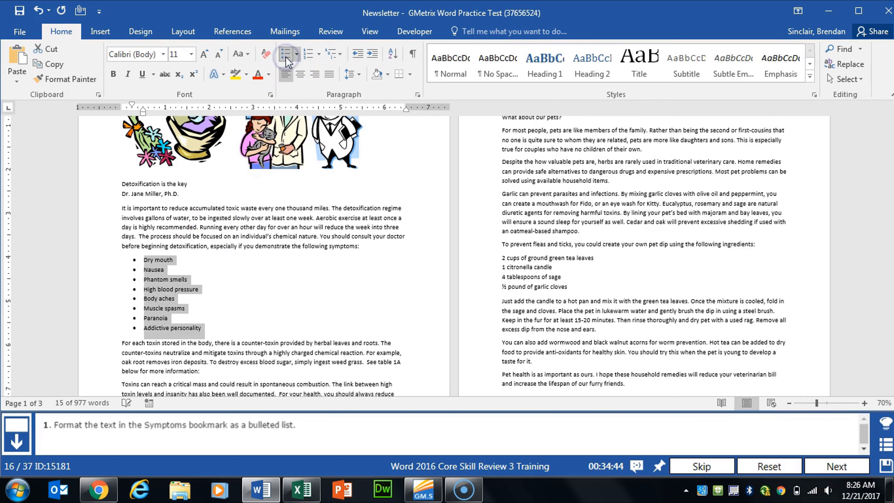
{"action": "left_click", "coordinate": [848, 466]}
{"action": "left_click", "coordinate": [341, 285]}
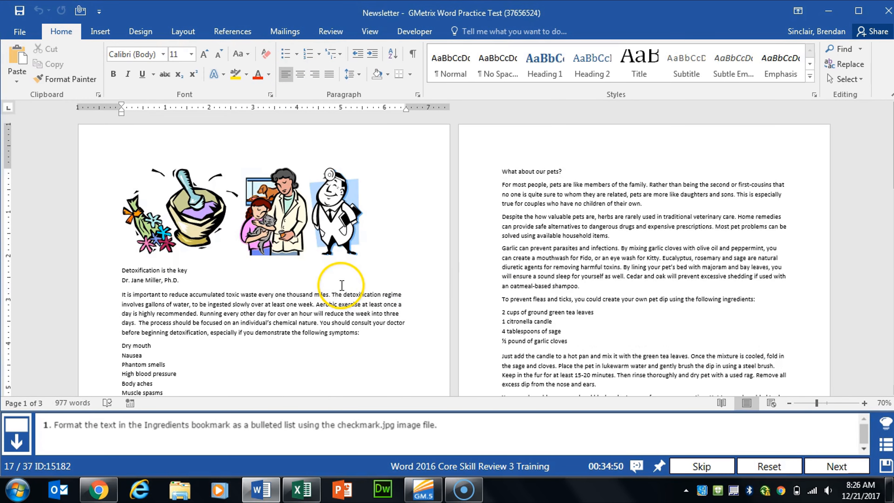
Step: Apply the checkmark image from the GMetrixTemplates folder as a picture bullet to the symptoms list, then advance to the next task
{"action": "scroll", "coordinate": [340, 284], "scroll_direction": "down", "scroll_amount": 3}
{"action": "left_click", "coordinate": [116, 259]}
{"action": "left_click_drag", "start_coordinate": [116, 259], "coordinate": [182, 325]}
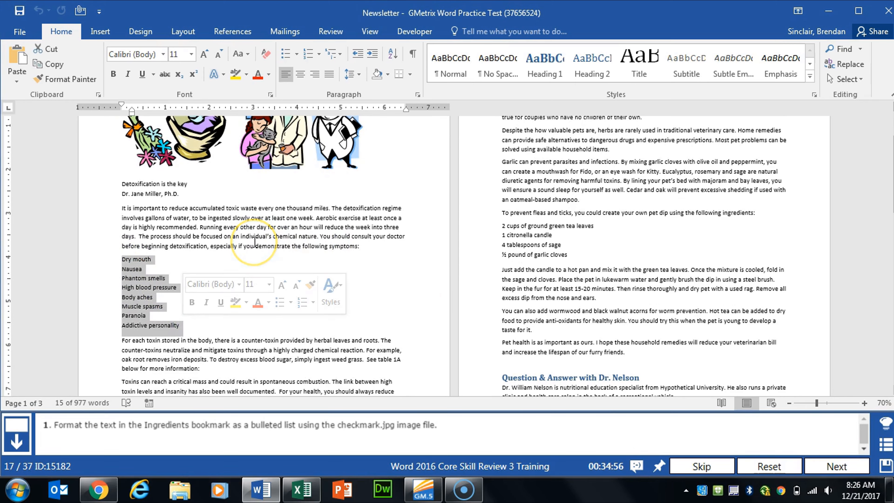
{"action": "left_click", "coordinate": [299, 54]}
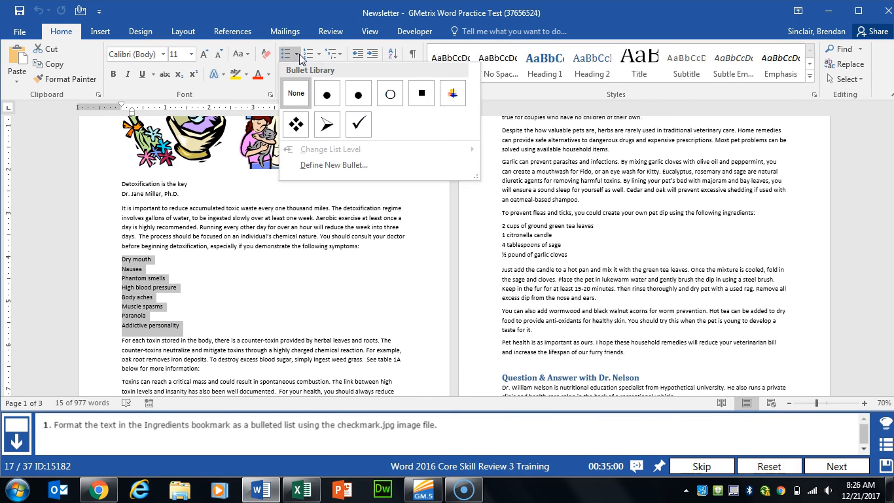
{"action": "left_click", "coordinate": [340, 164]}
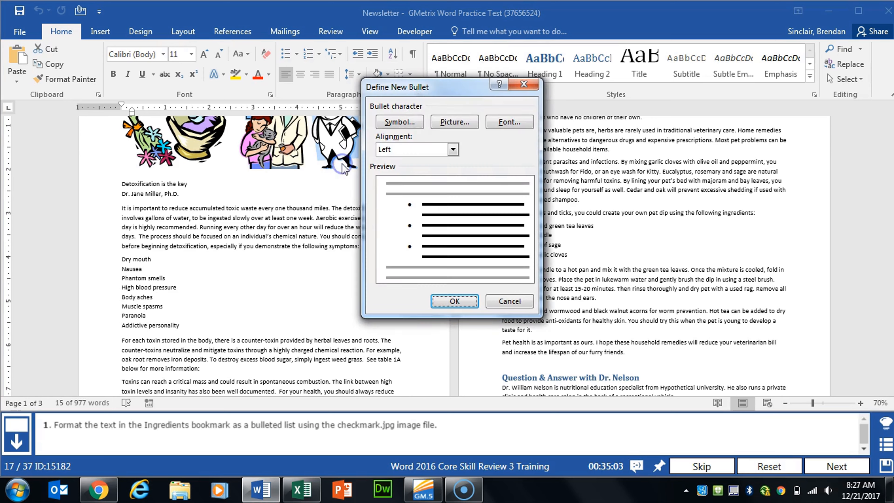
{"action": "left_click", "coordinate": [454, 122]}
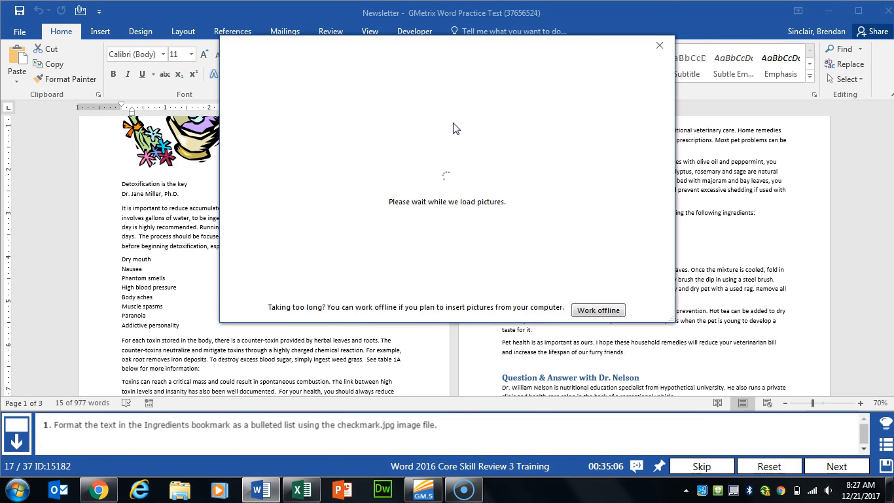
{"action": "left_click", "coordinate": [500, 112]}
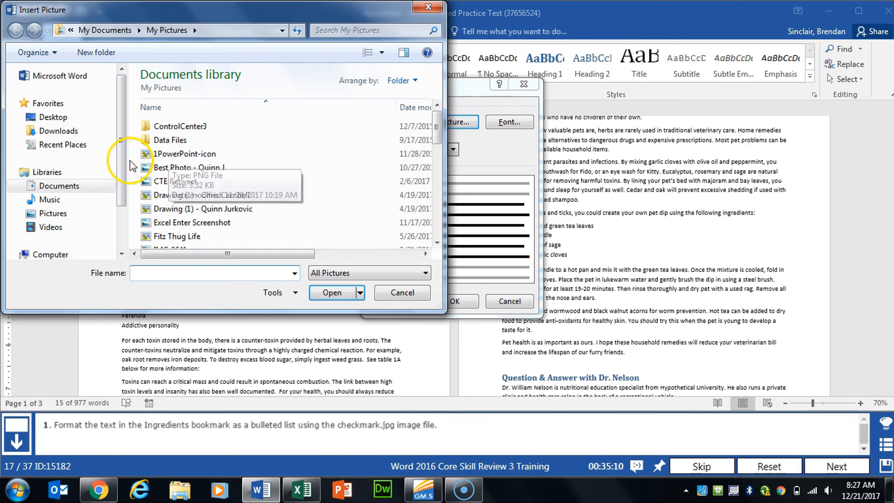
{"action": "left_click", "coordinate": [69, 186]}
{"action": "double_click", "coordinate": [193, 178]}
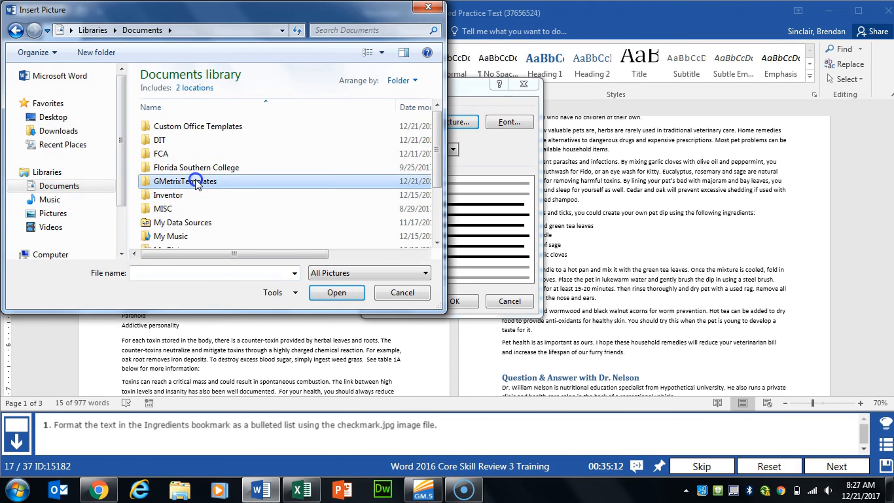
{"action": "left_click", "coordinate": [173, 127]}
{"action": "left_click", "coordinate": [327, 292]}
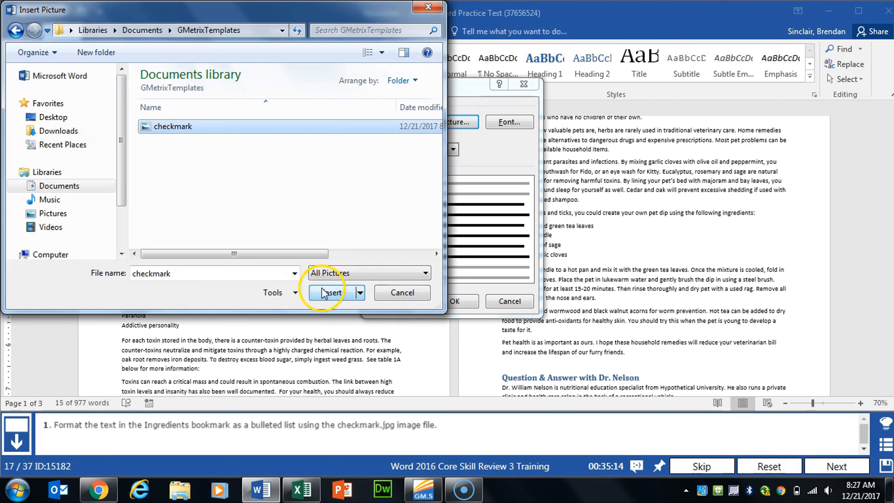
{"action": "left_click", "coordinate": [455, 302]}
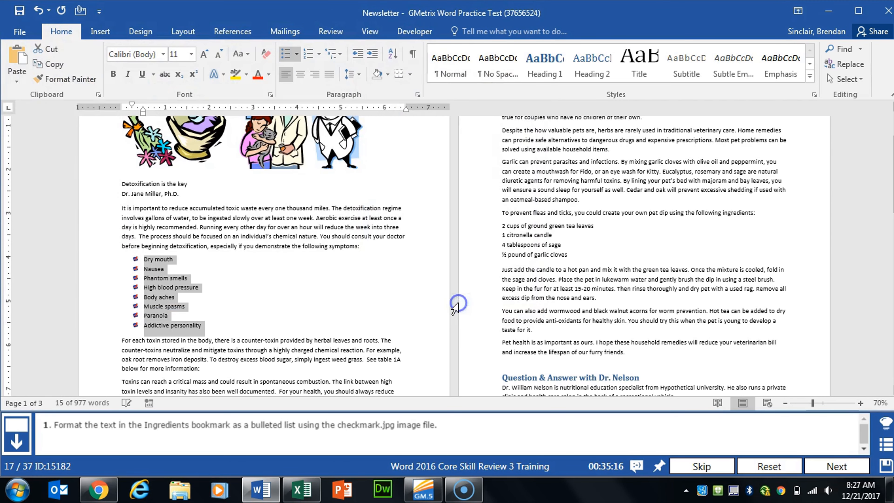
{"action": "left_click", "coordinate": [837, 466]}
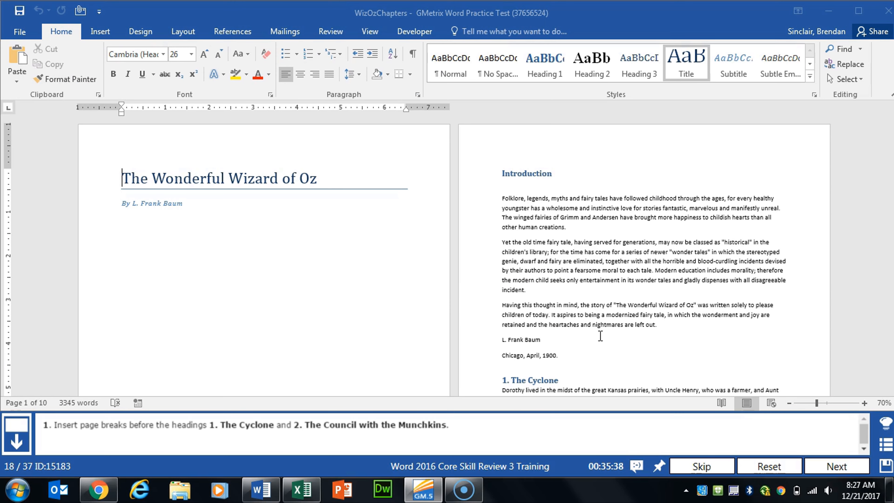
Step: Insert a page break before the heading 1. The Cyclone
{"action": "left_click", "coordinate": [601, 336]}
{"action": "scroll", "coordinate": [601, 336], "scroll_direction": "down", "scroll_amount": 5}
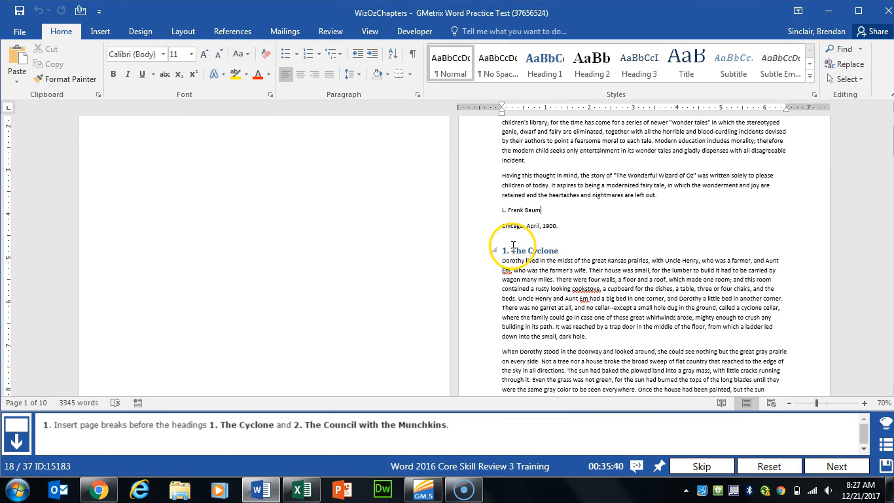
{"action": "left_click", "coordinate": [503, 251]}
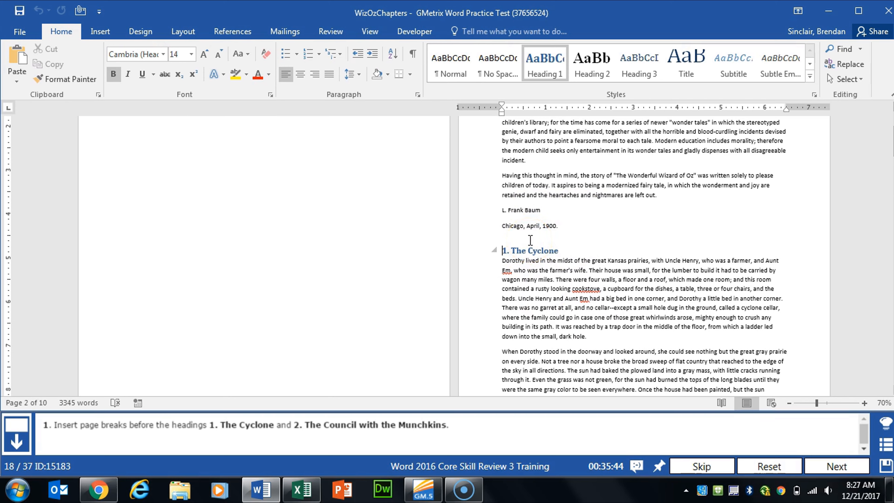
{"action": "left_click", "coordinate": [180, 31]}
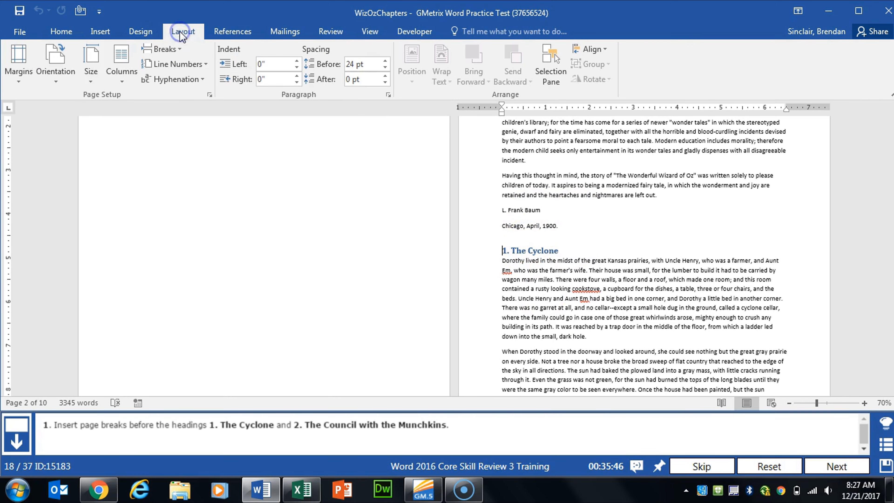
{"action": "left_click", "coordinate": [180, 50]}
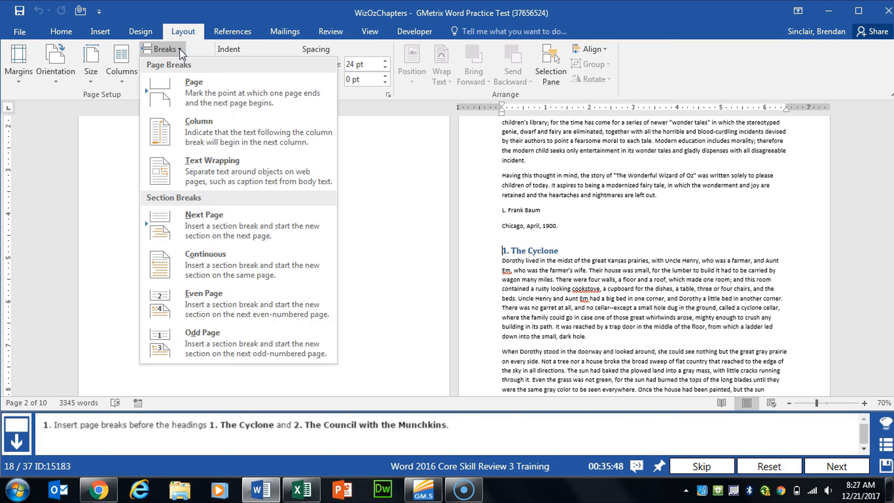
{"action": "left_click", "coordinate": [247, 96]}
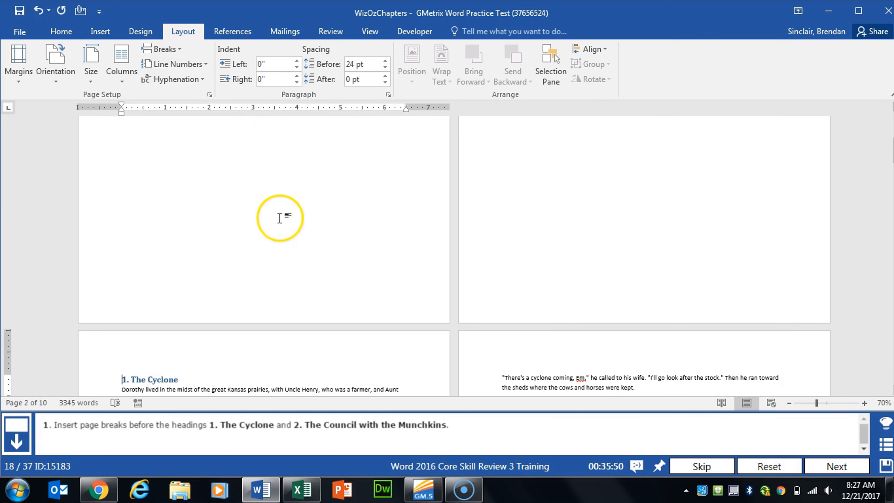
Step: Insert a page break before the heading 2. The Council with the Munchkins
{"action": "scroll", "coordinate": [286, 225], "scroll_direction": "down", "scroll_amount": 10}
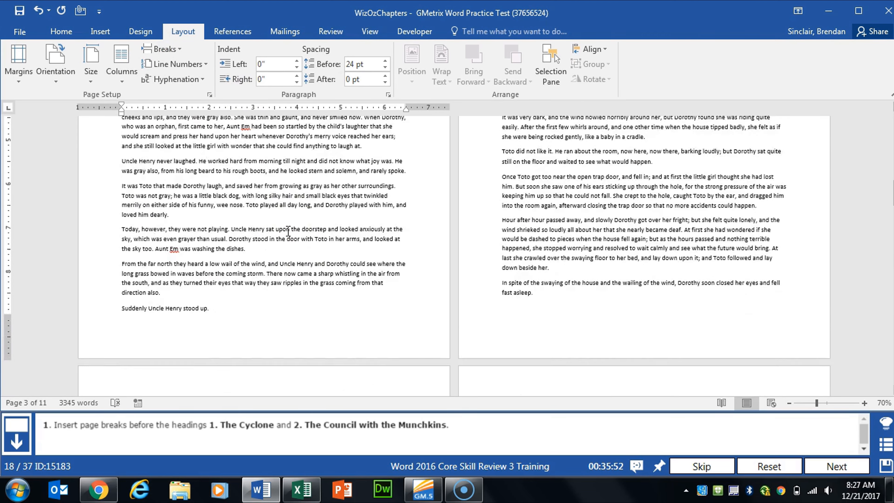
{"action": "scroll", "coordinate": [288, 233], "scroll_direction": "down", "scroll_amount": 10}
{"action": "left_click", "coordinate": [123, 155]}
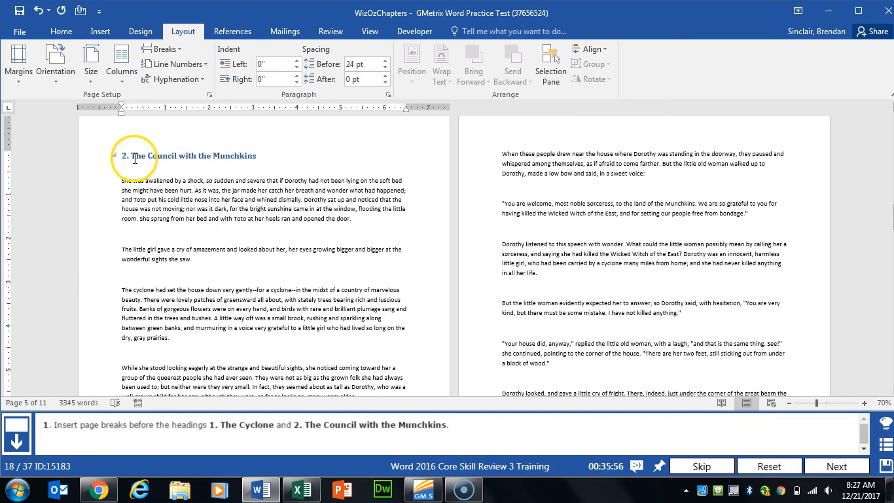
{"action": "left_click", "coordinate": [163, 49]}
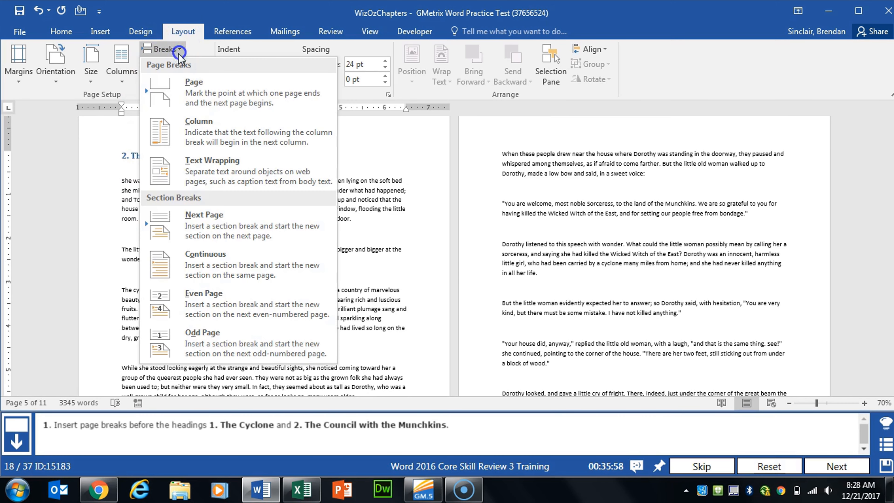
{"action": "left_click", "coordinate": [228, 93]}
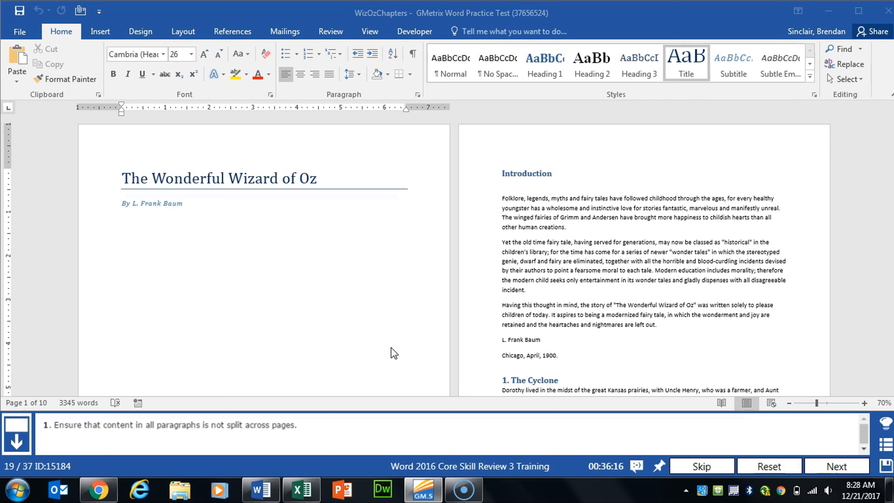
Step: Select the whole document and turn on Keep lines together for all paragraphs
{"action": "left_click", "coordinate": [391, 347]}
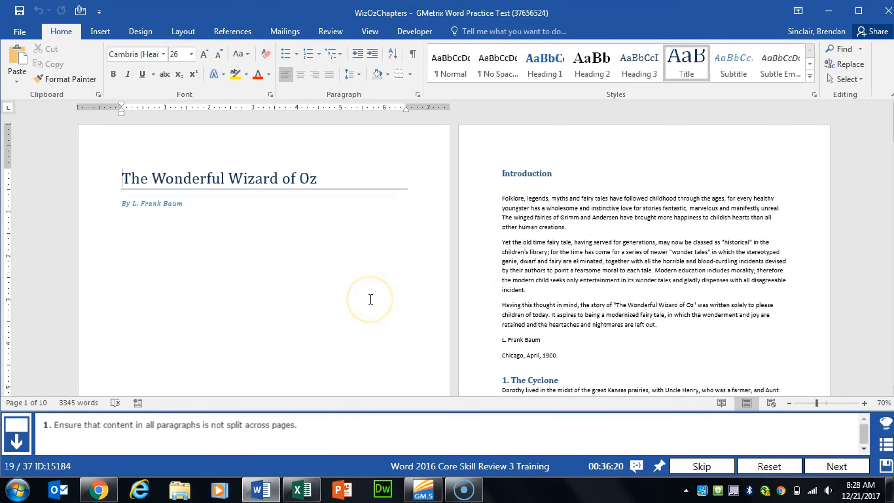
{"action": "key", "text": "ctrl+a"}
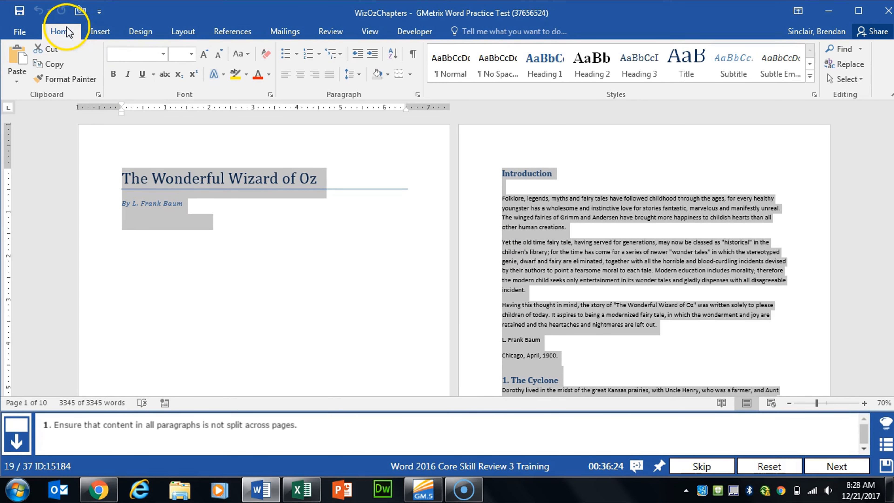
{"action": "left_click", "coordinate": [419, 95]}
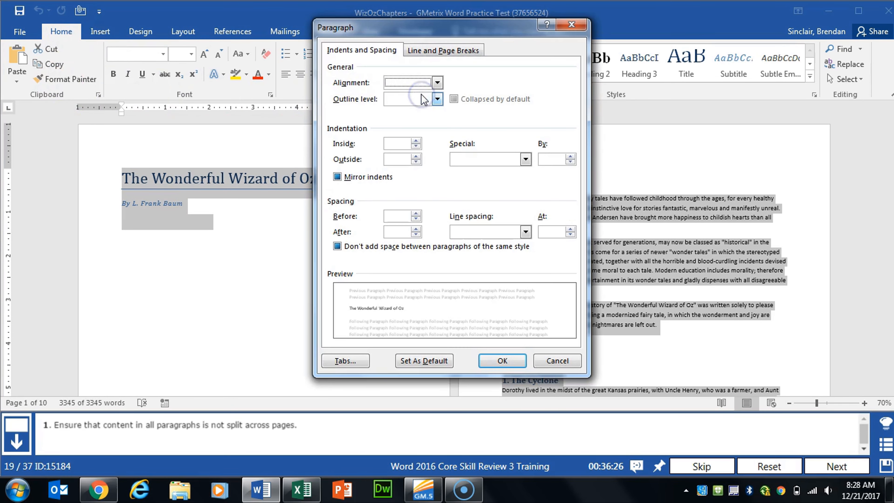
{"action": "left_click", "coordinate": [467, 50]}
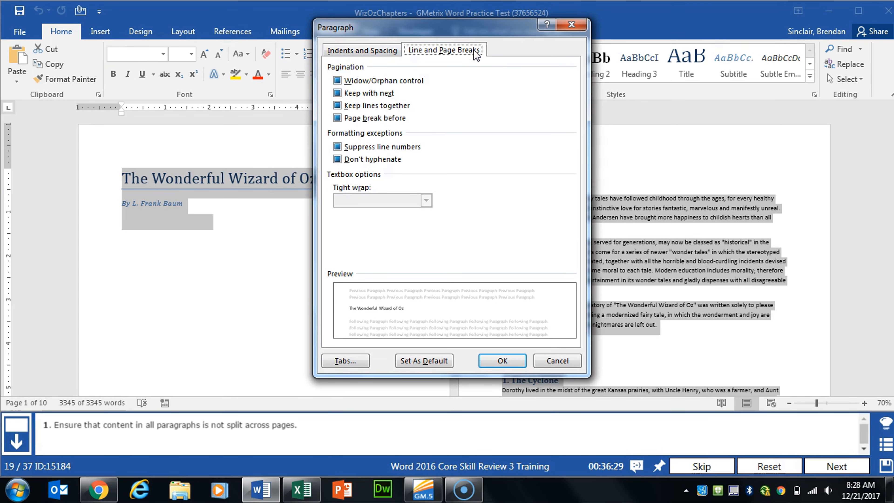
{"action": "left_click", "coordinate": [353, 107]}
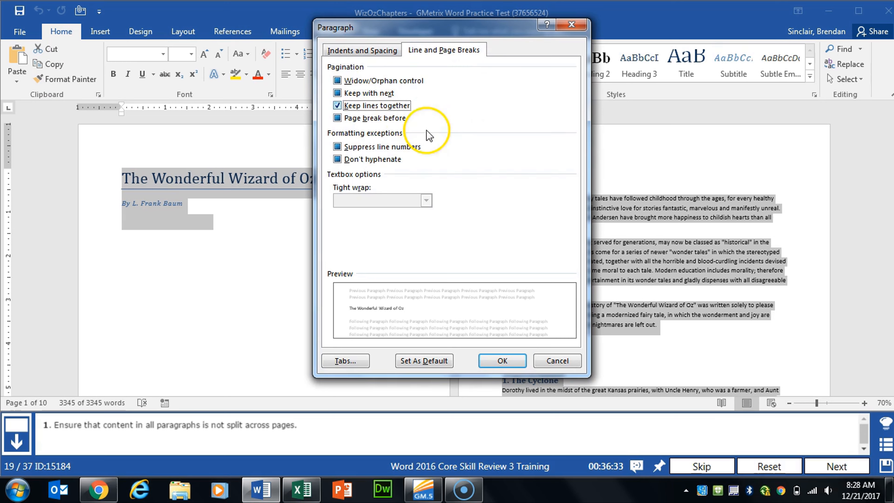
{"action": "left_click", "coordinate": [497, 360]}
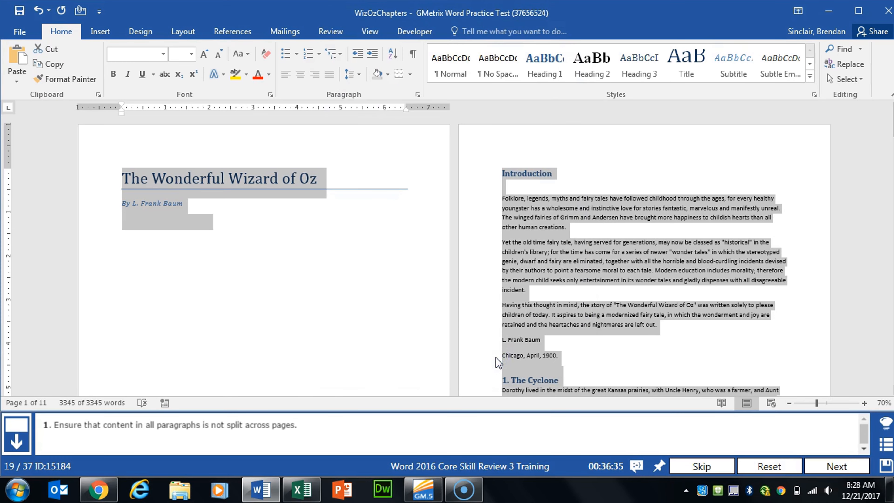